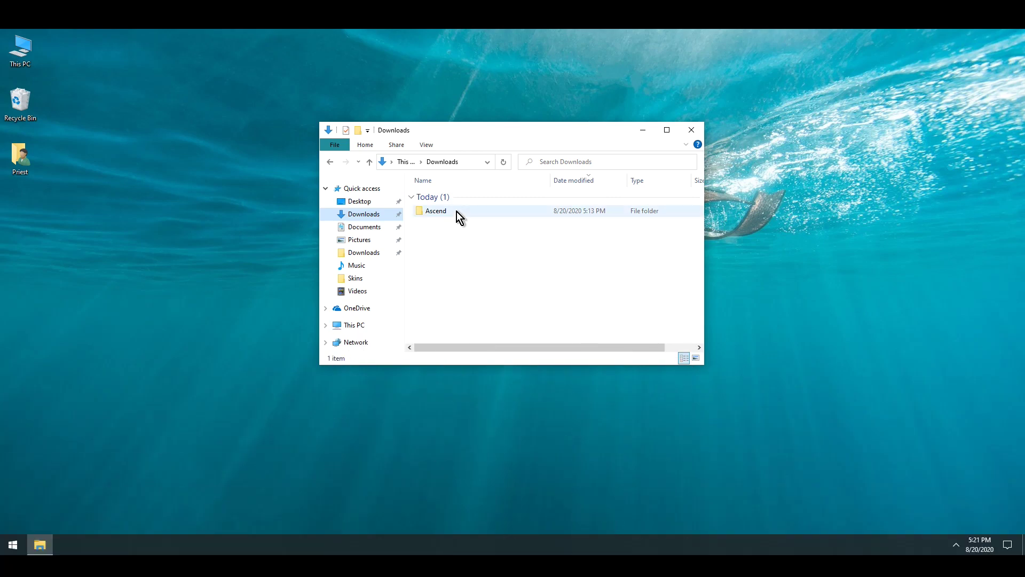
Step: Open the Ascend download's Cursors folder and go into NiceCursors1 down to Windows Cursors v2.0 White & Black Serie
left_click(457, 212)
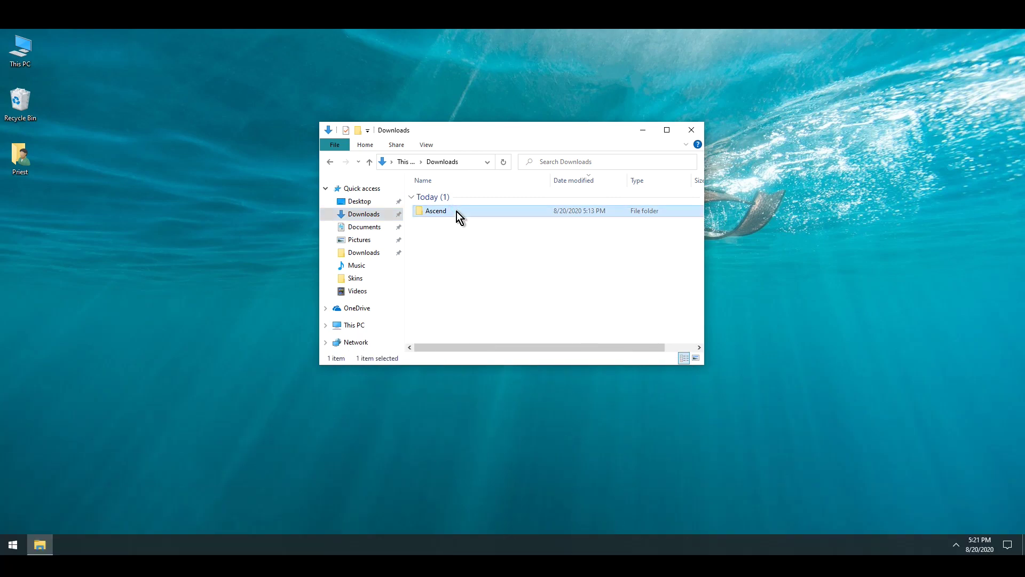
double_click(457, 211)
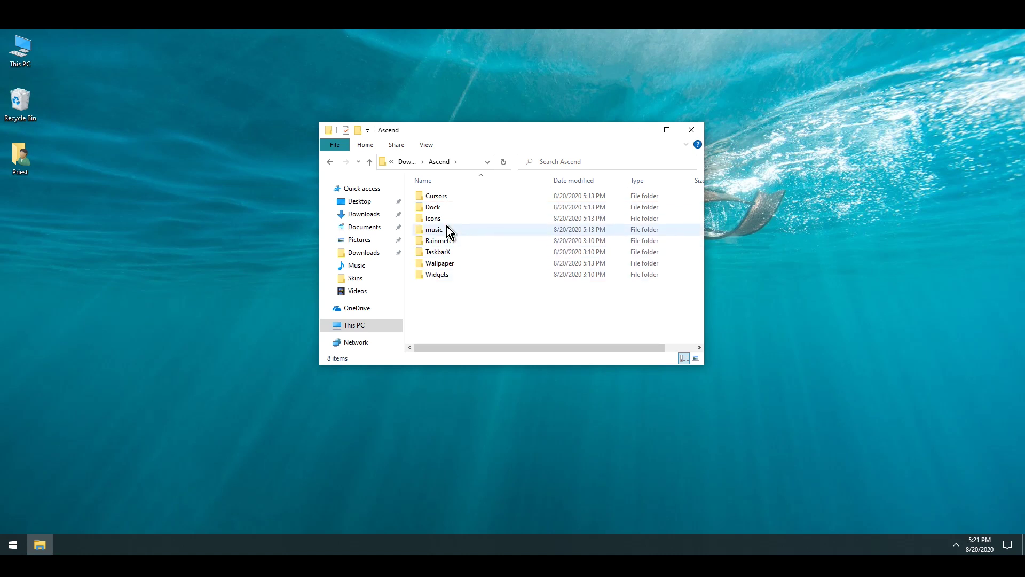
double_click(447, 196)
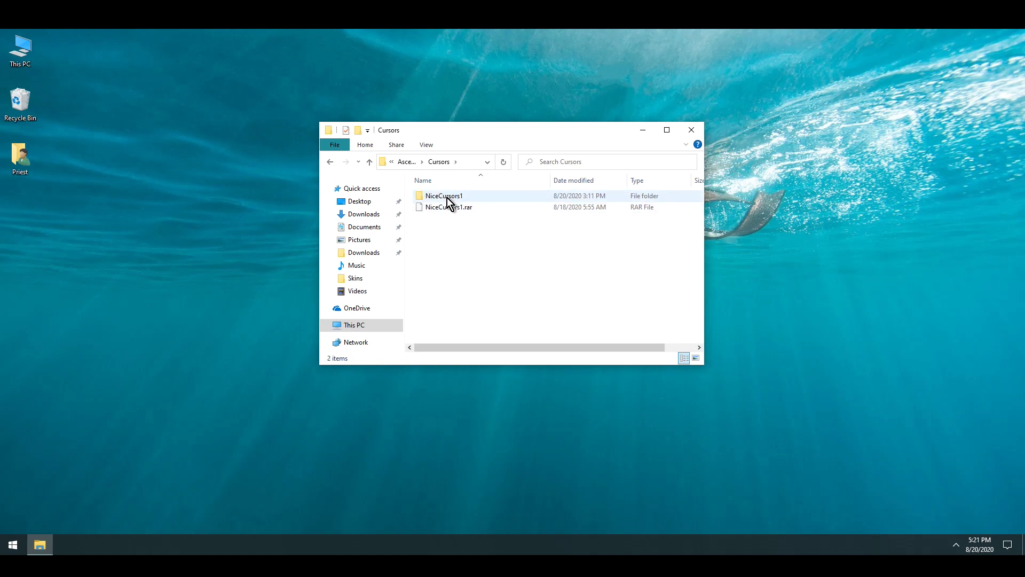
left_click(447, 196)
double_click(447, 196)
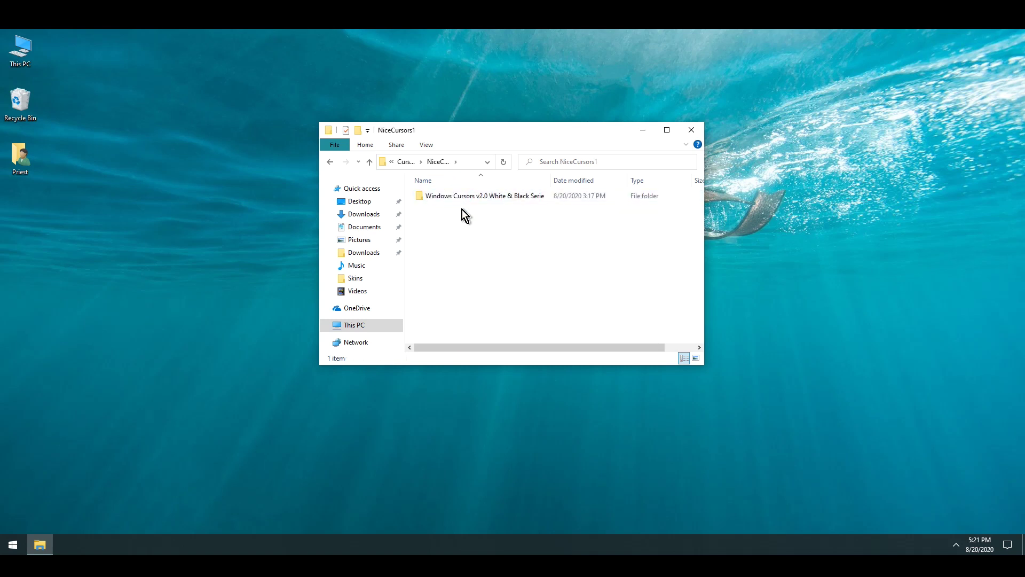
double_click(454, 199)
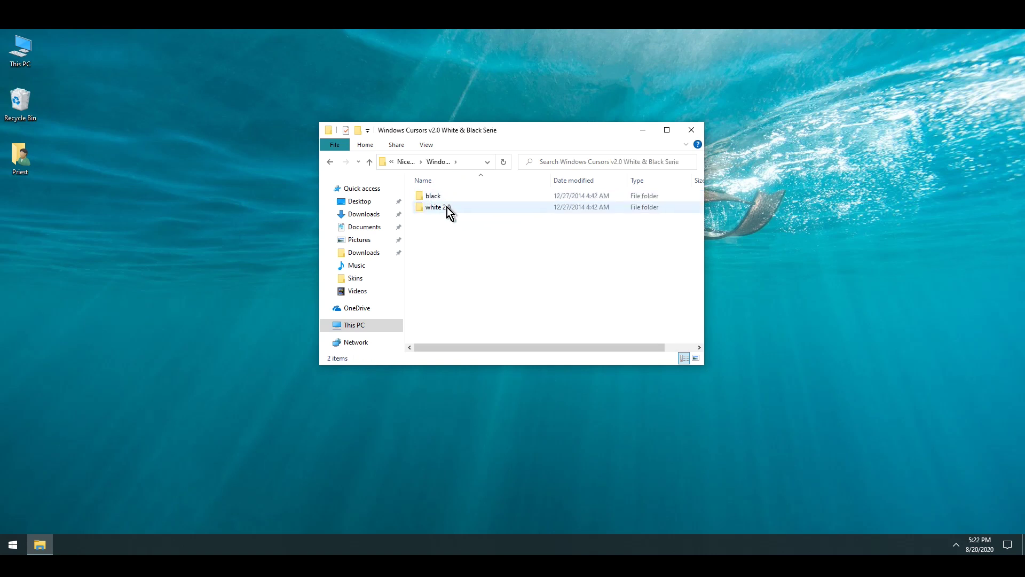
Step: Look through the contents of the black and white 2.0 cursor folders
left_click(428, 210)
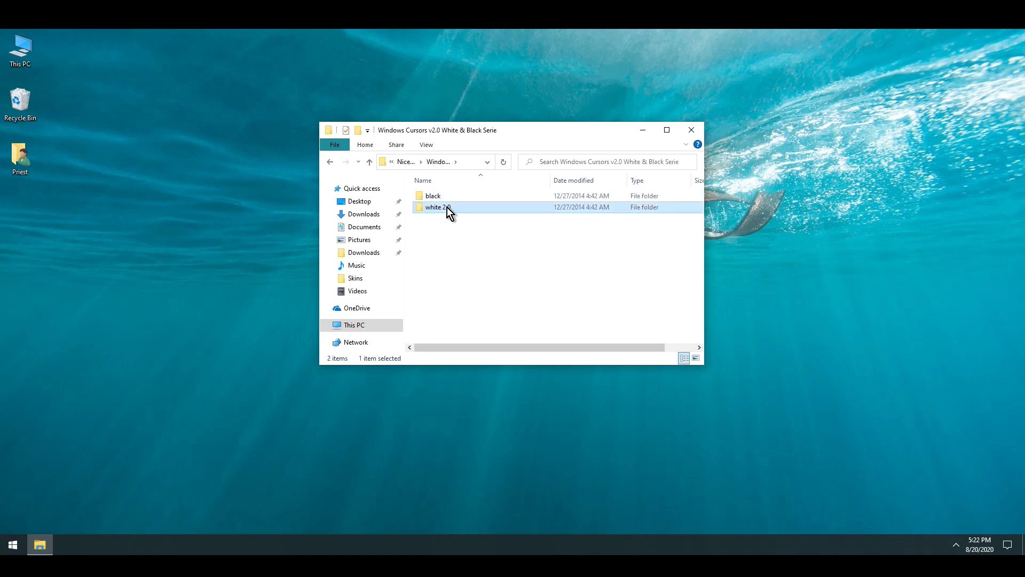
left_click(444, 197)
double_click(444, 197)
key("alt+Left")
left_click(450, 208)
double_click(450, 207)
key("alt+Left")
Step: Copy the white 2.0 cursor folder and locate white 2.0 in C:\Windows\Cursors
left_click(456, 207)
right_click(456, 207)
left_click(498, 427)
left_click(468, 161)
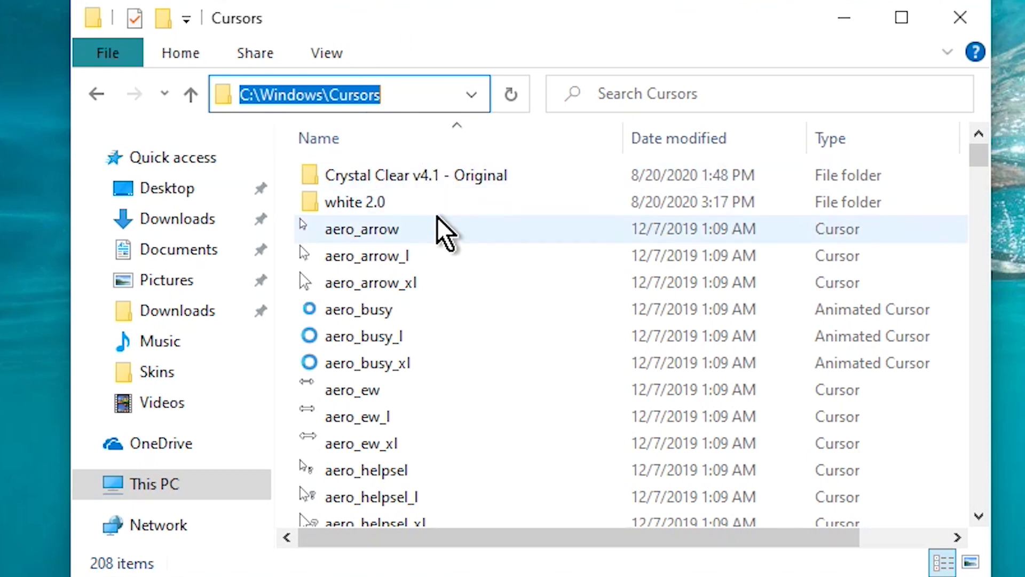
left_click(374, 205)
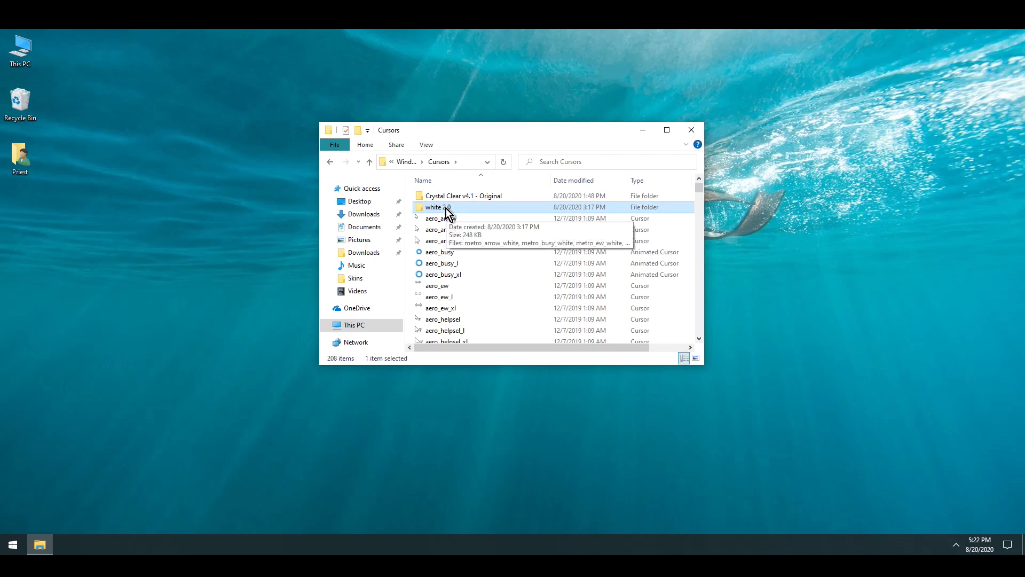
Step: Run the Rainmeter-4.3.1 installer from Ascend's Rainmeter folder and proceed with the standard installation
key("alt+Left")
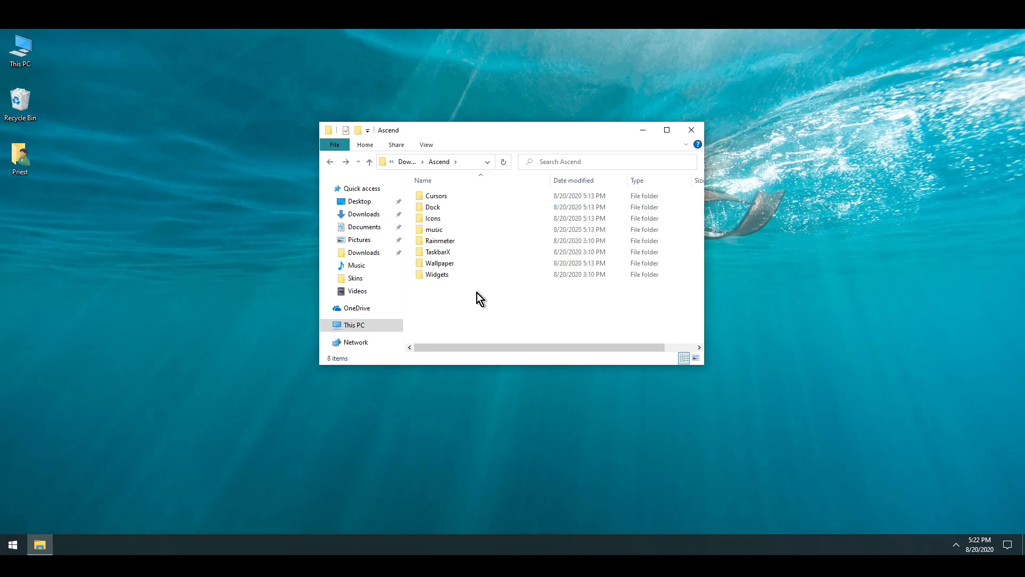
double_click(457, 240)
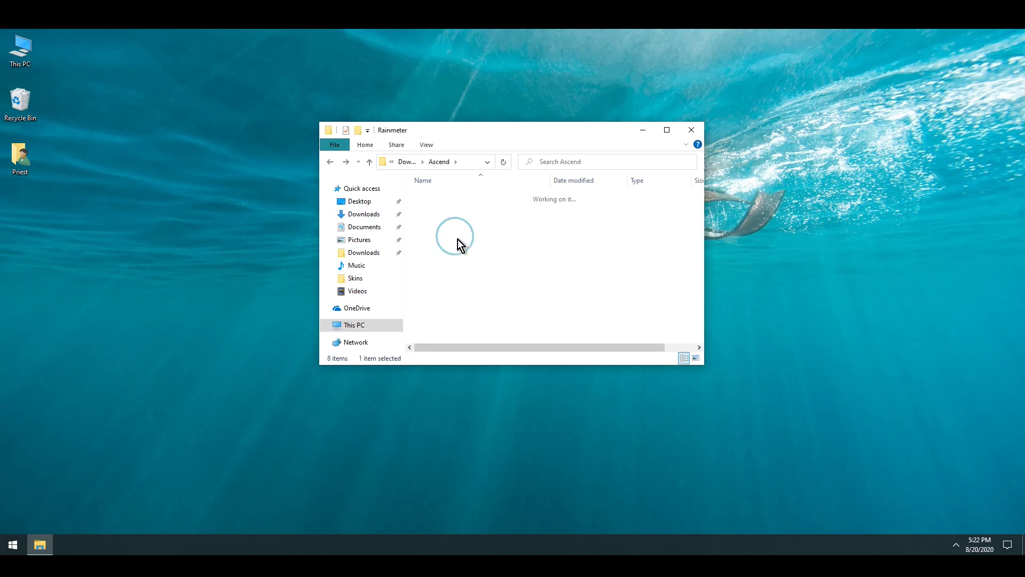
double_click(438, 194)
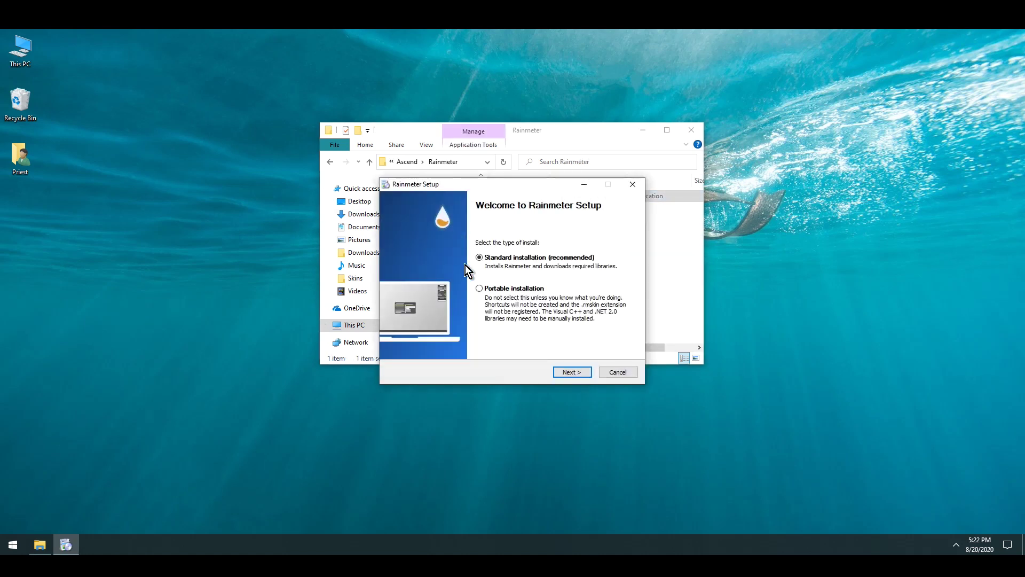
left_click(578, 372)
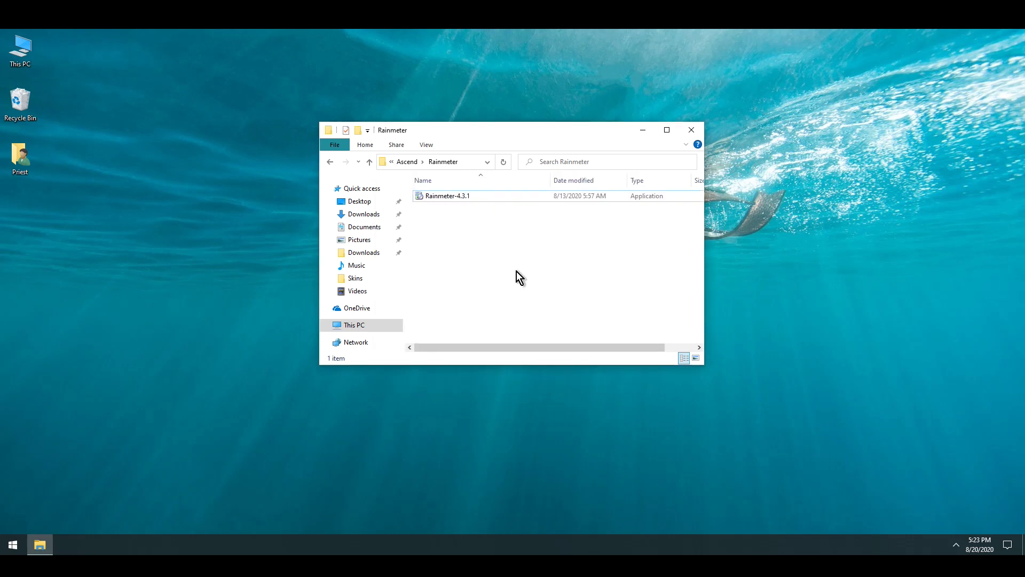
Step: Copy the Simple Epoca folder found inside Simple_Epoca in Ascend's Dock folder
key("alt+Left")
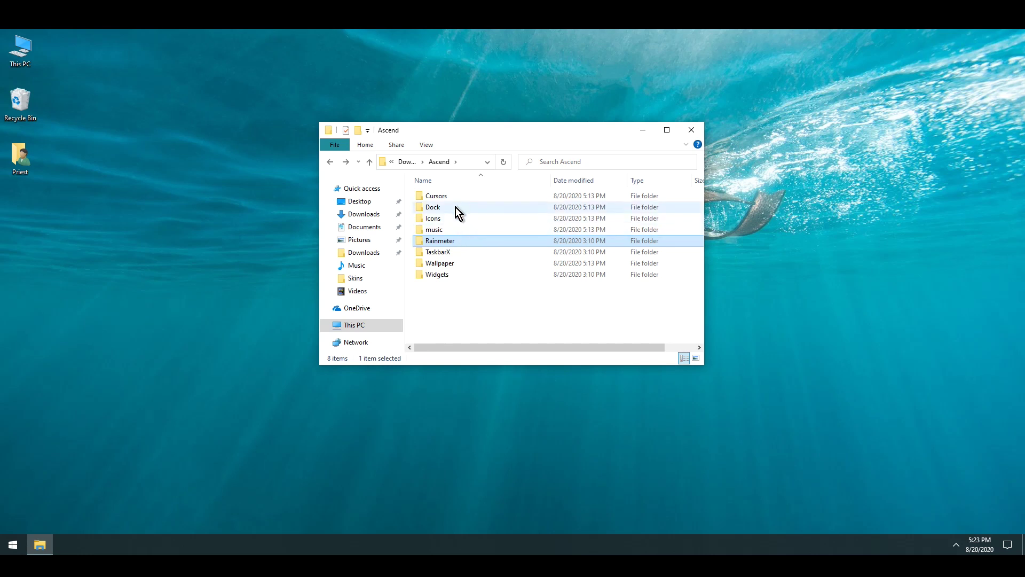
double_click(456, 207)
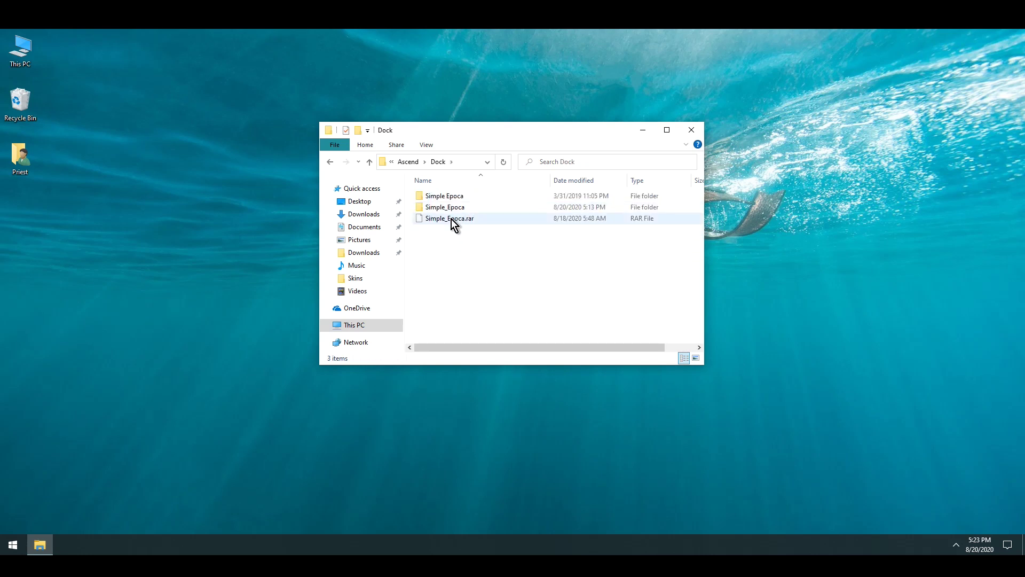
left_click(464, 219)
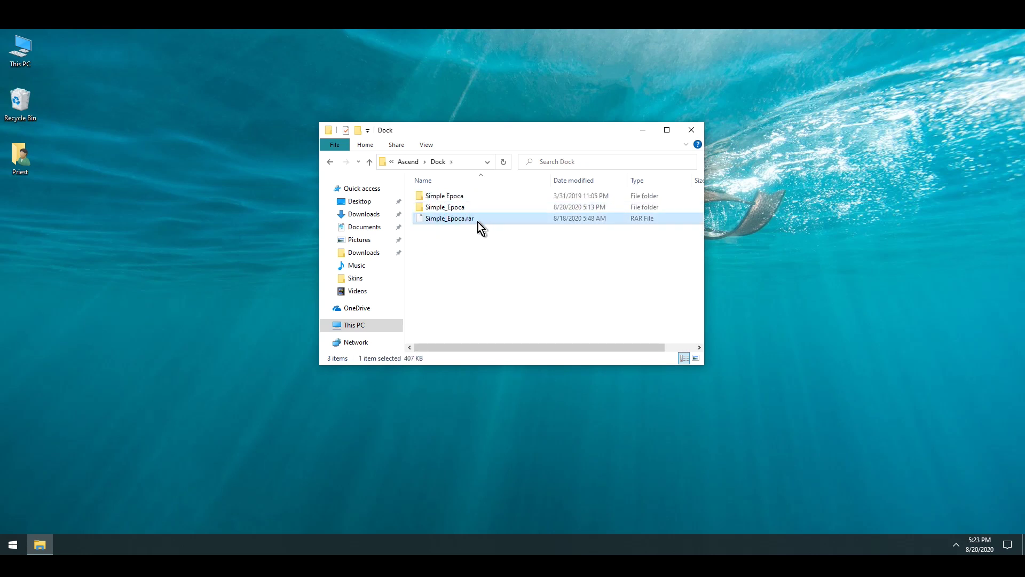
double_click(454, 208)
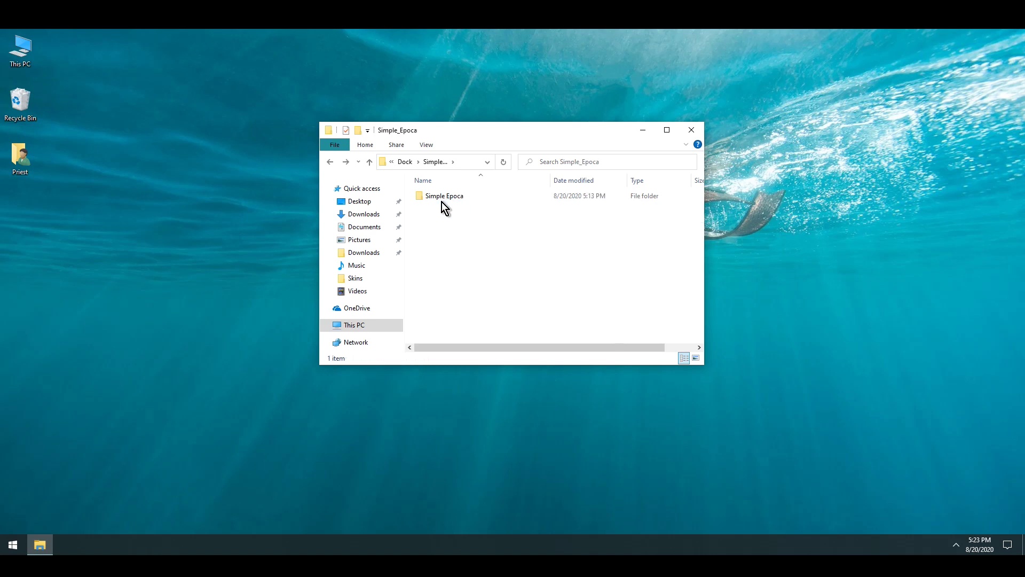
right_click(441, 200)
left_click(480, 416)
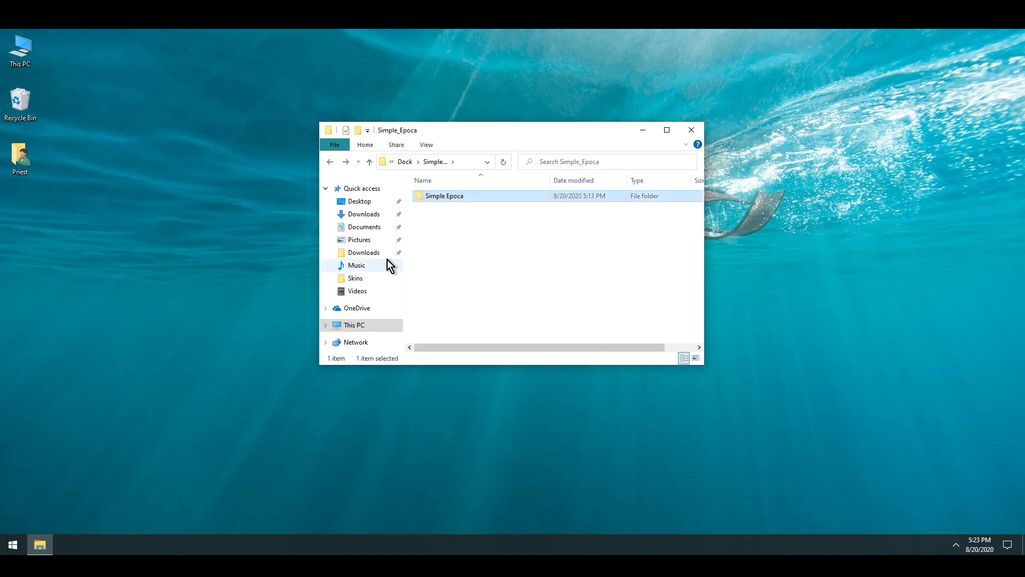
Step: Paste the copied Simple Epoca folder into Rainmeter's Skins folder under Documents
left_click(373, 226)
double_click(447, 196)
double_click(447, 197)
right_click(450, 295)
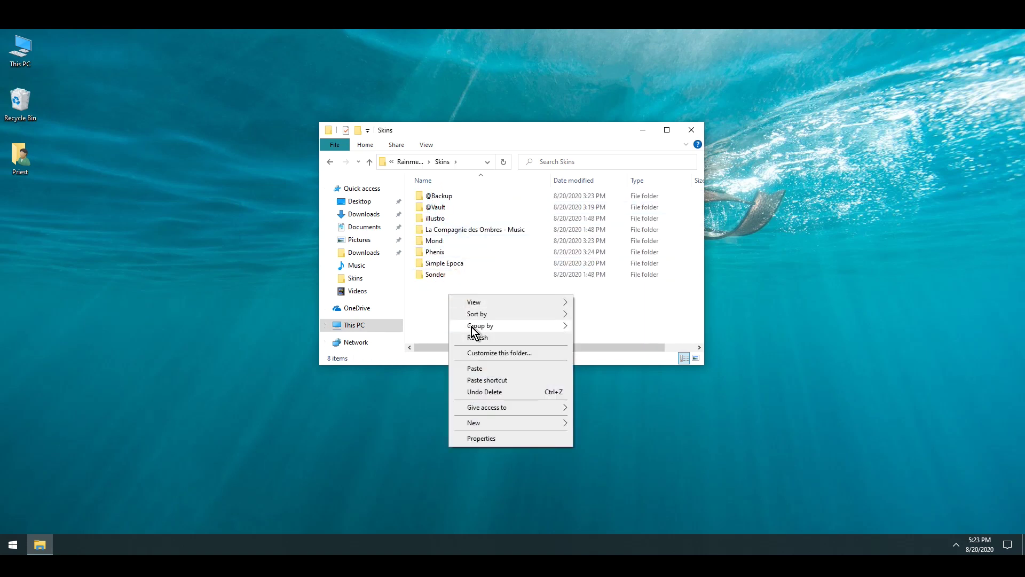
left_click(473, 368)
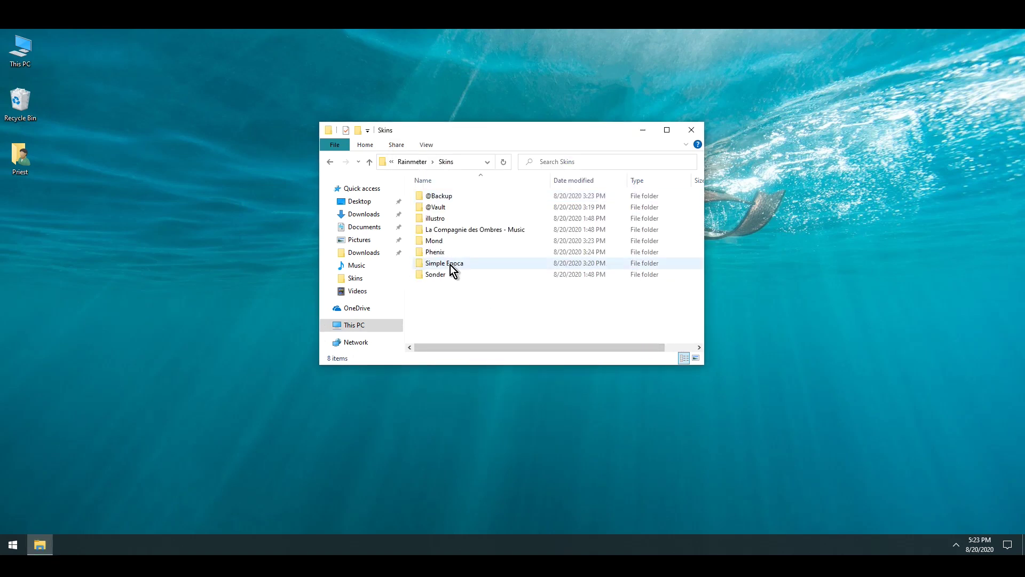
Step: Launch TaskbarX Configurator from the TaskbarX folder of the Ascend download
left_click(366, 214)
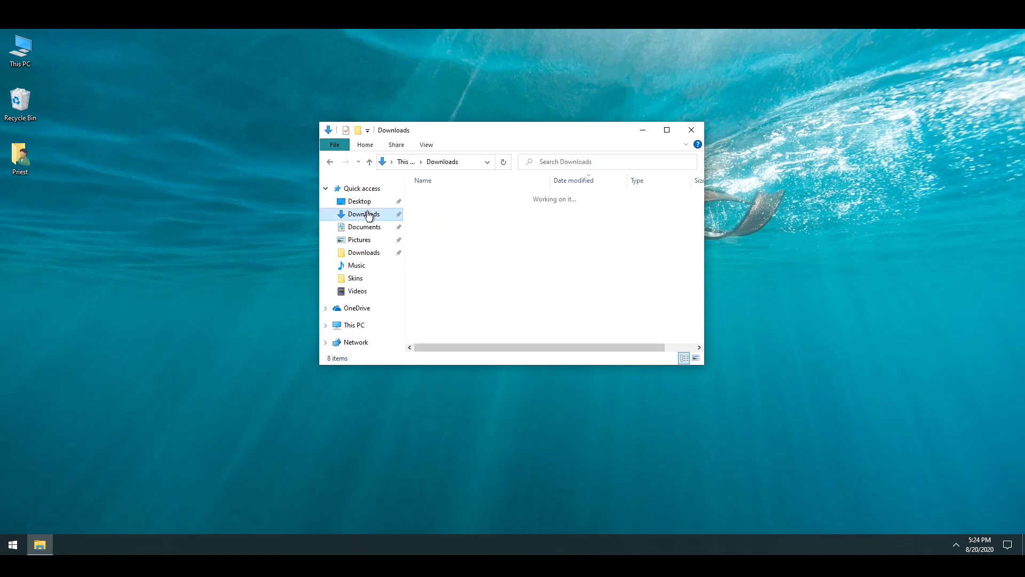
double_click(529, 251)
double_click(450, 253)
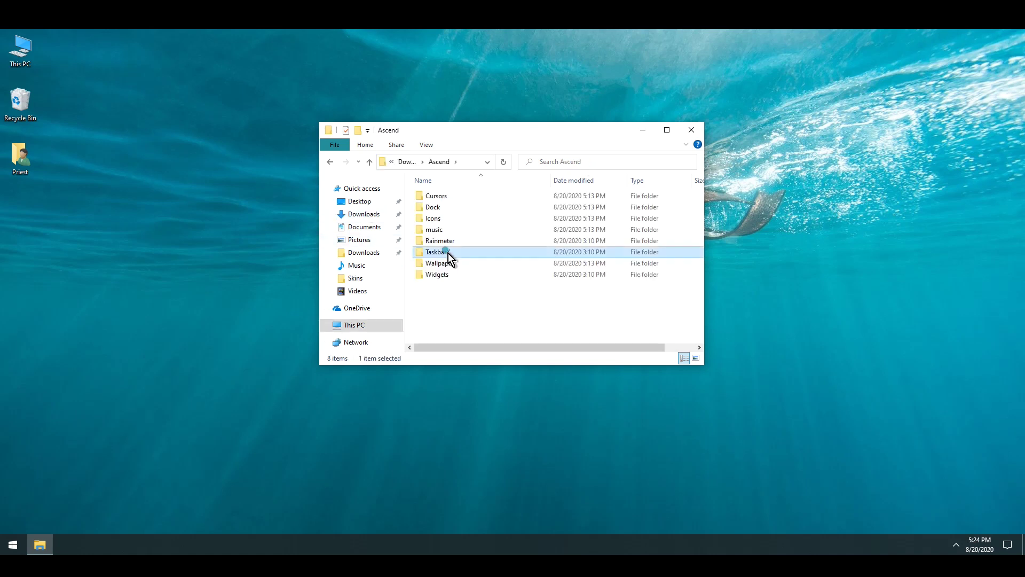
scroll(451, 259, "down", 1)
scroll(450, 266, "down", 3)
double_click(450, 317)
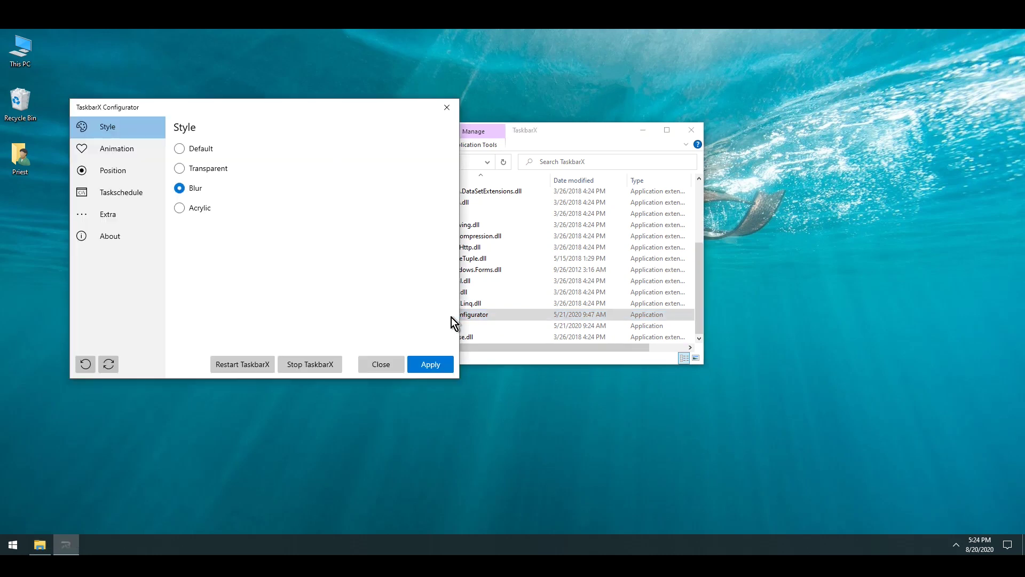
Step: Review the Animation, Position, Taskschedule and Extra settings, apply the TaskbarX configuration with the Blur style, and close the configurator
left_click(136, 151)
left_click(123, 169)
left_click(127, 196)
left_click(126, 213)
left_click(126, 131)
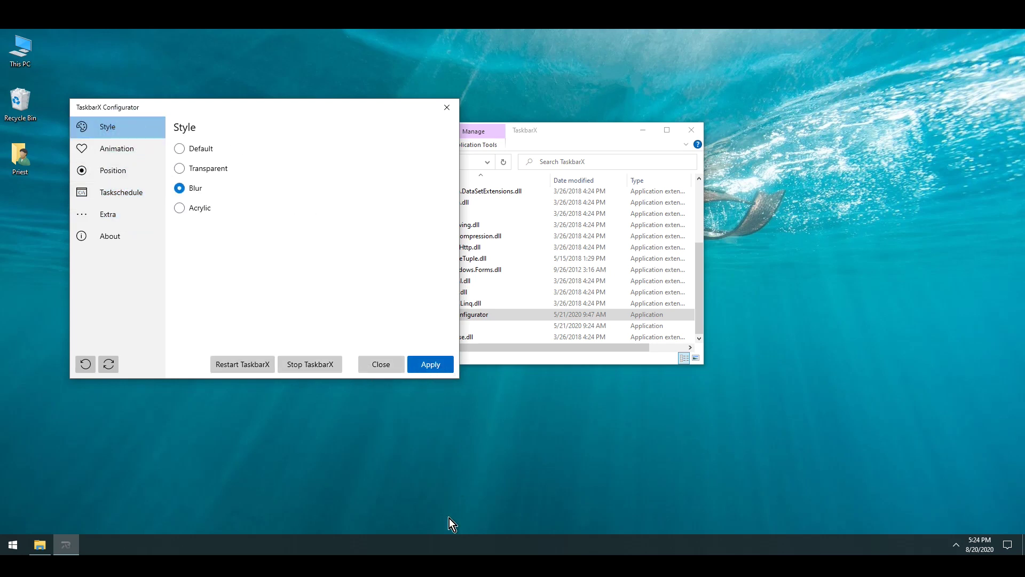
mouse_move(480, 542)
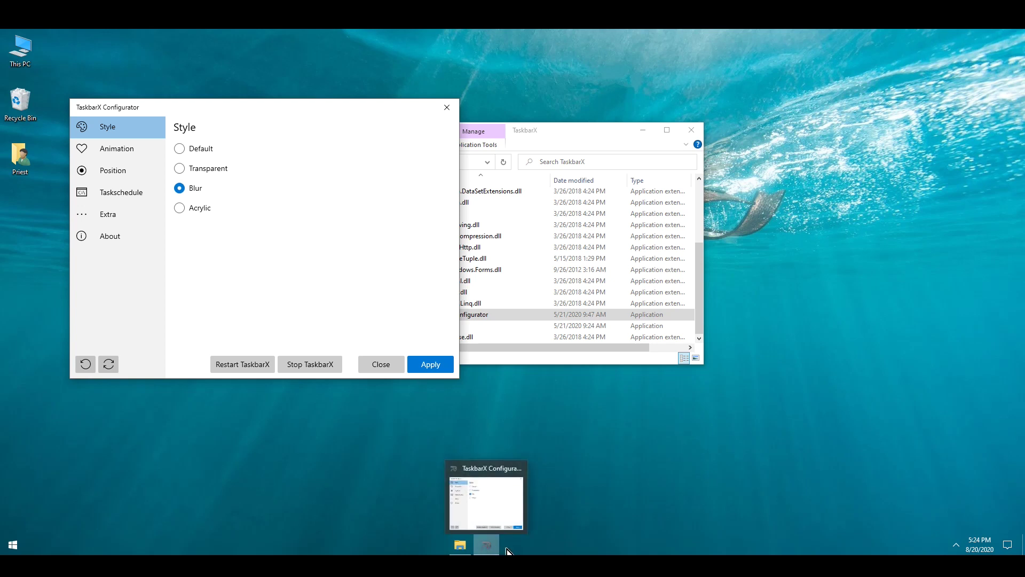
left_click(381, 365)
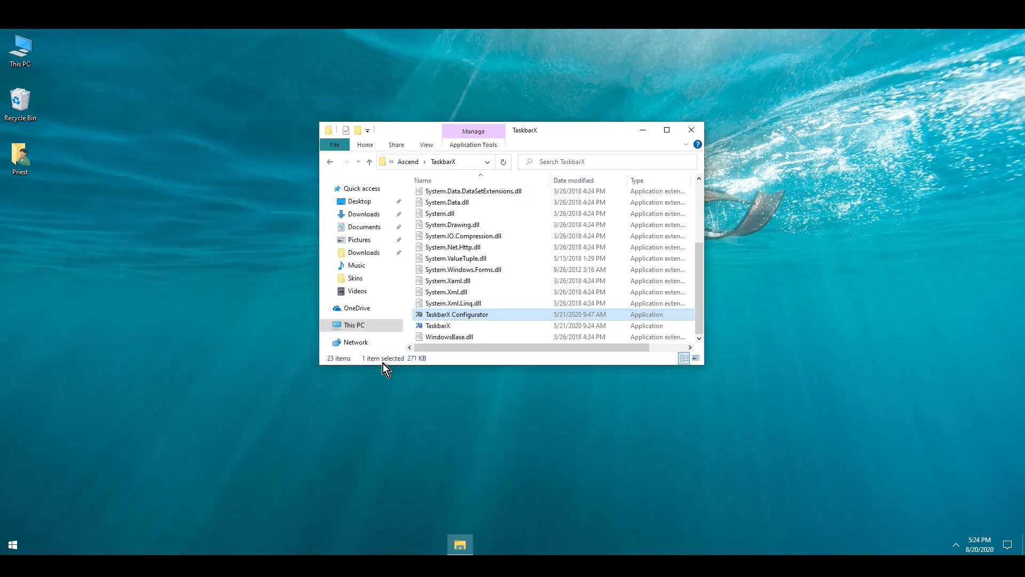
Step: Open Ascend's Wallpaper folder and examine the Wallpaper Engine v1.1.341 folder and the still ascendwallpaper image
key("alt+Up")
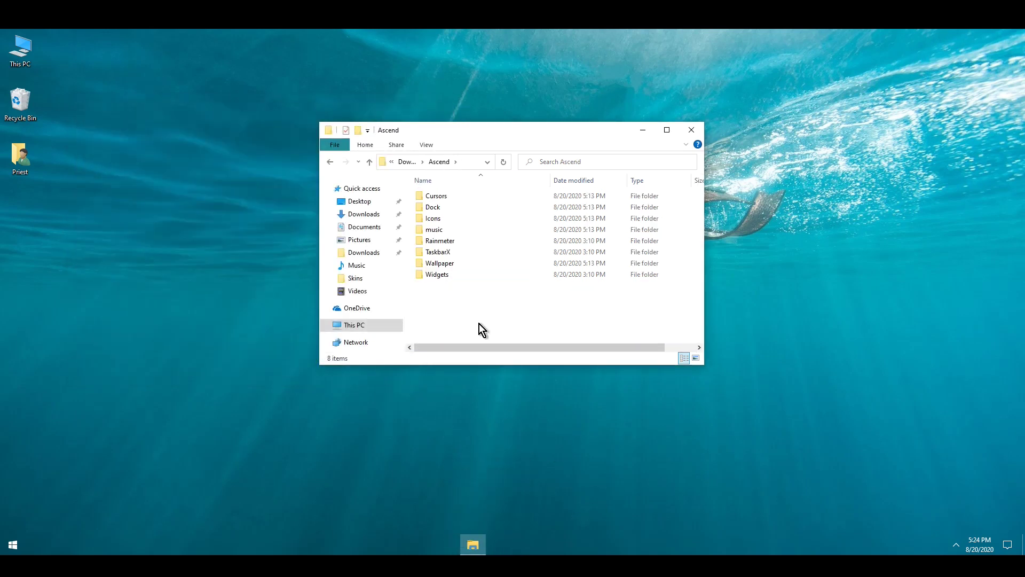
left_click(449, 264)
double_click(450, 265)
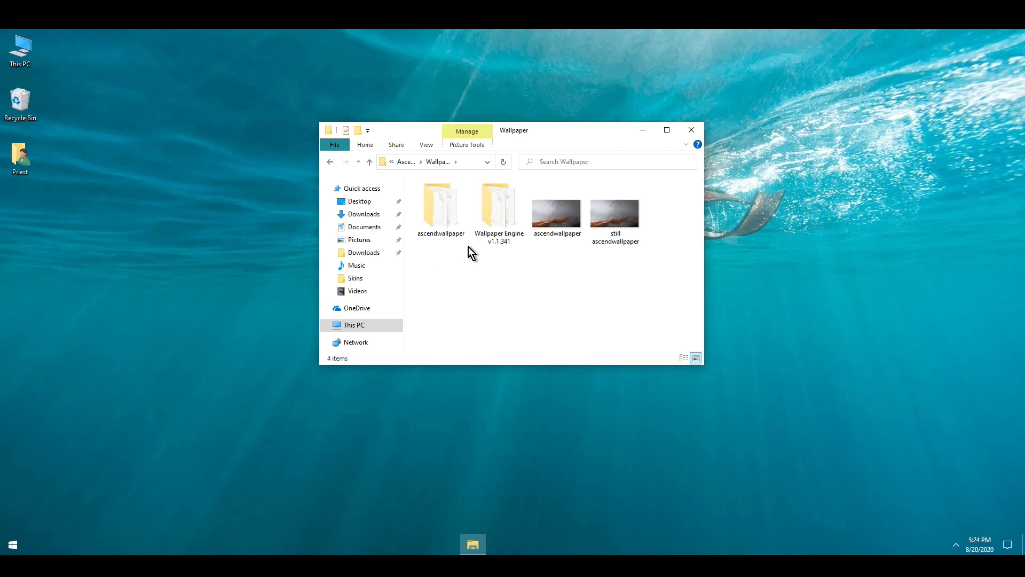
left_click(483, 219)
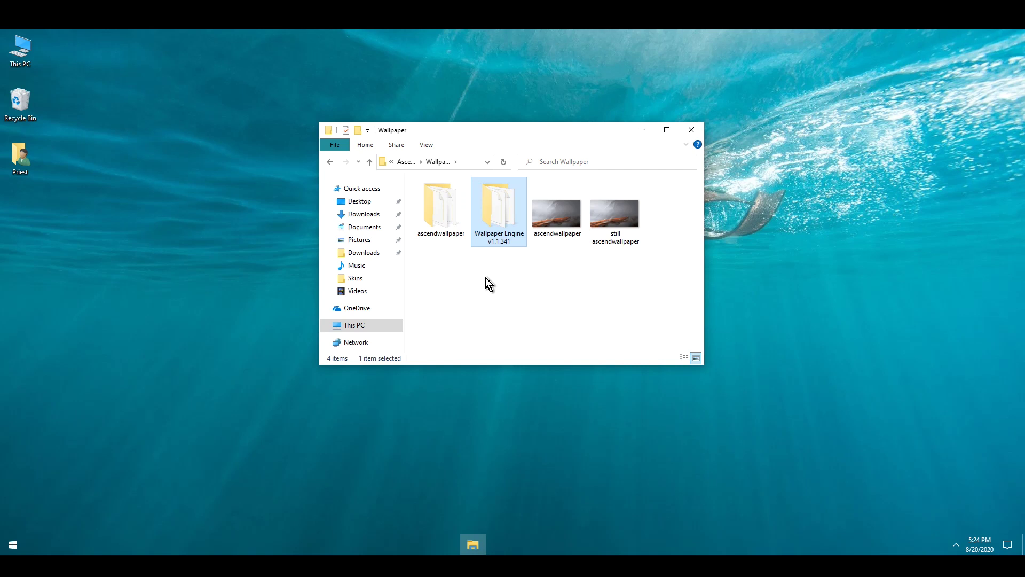
left_click(505, 251)
left_click(492, 213)
left_click(624, 208)
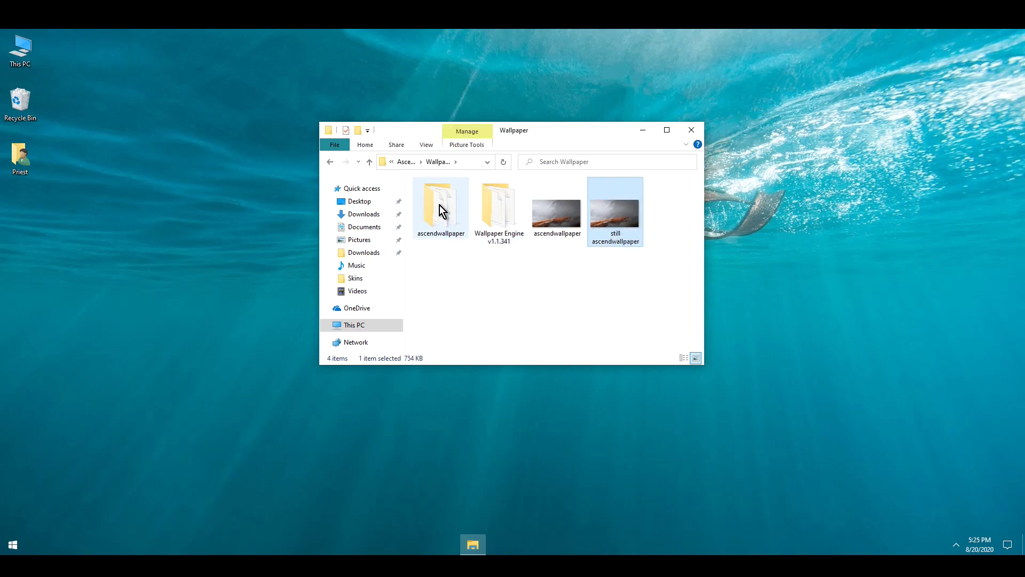
left_click(485, 298)
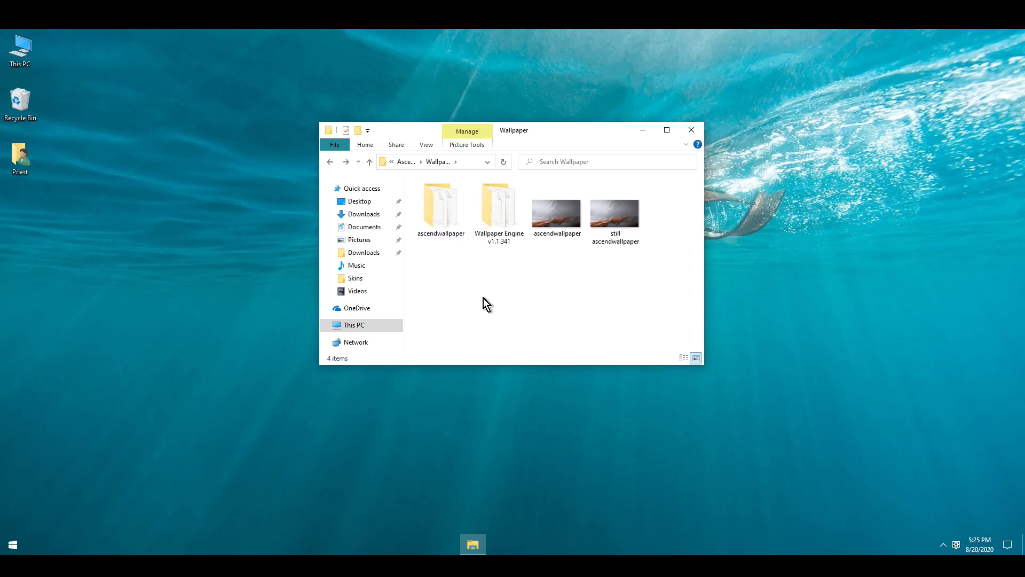
Step: Copy the ascendwallpaper folder into projects\defaultprojects inside the Wallpaper Engine v1.1.341 folder
right_click(441, 201)
left_click(472, 417)
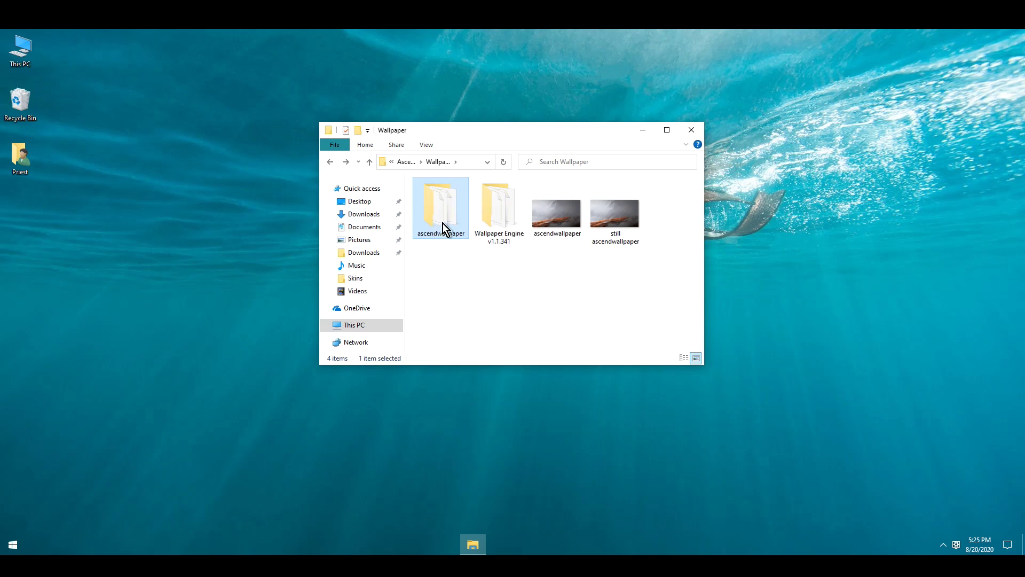
double_click(504, 214)
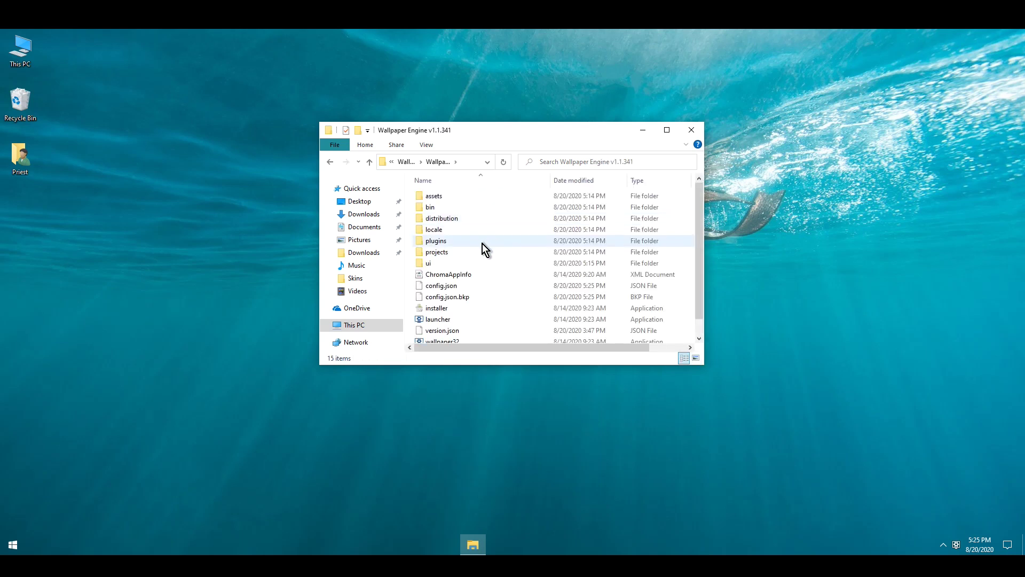
double_click(454, 253)
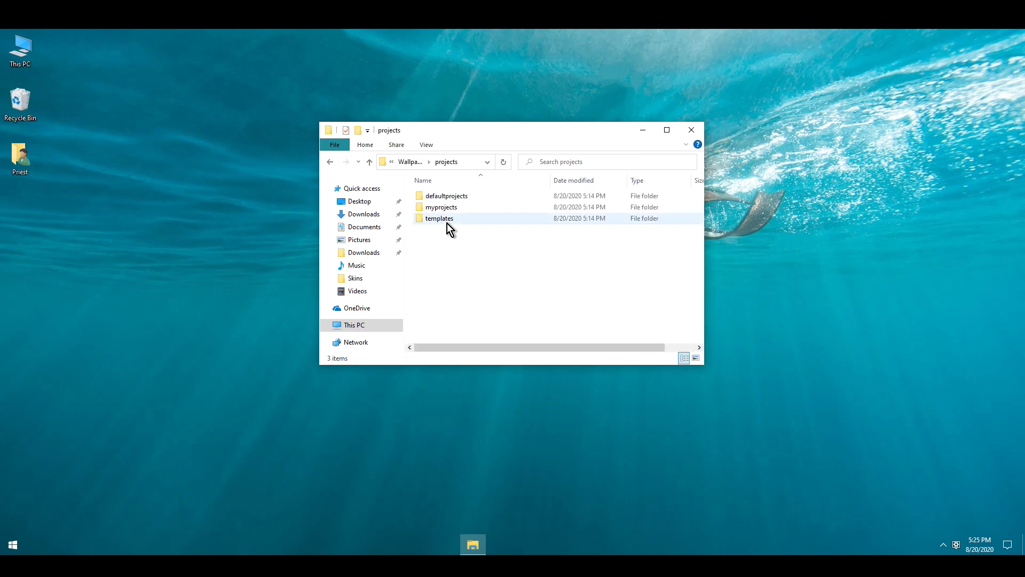
left_click(456, 196)
double_click(456, 196)
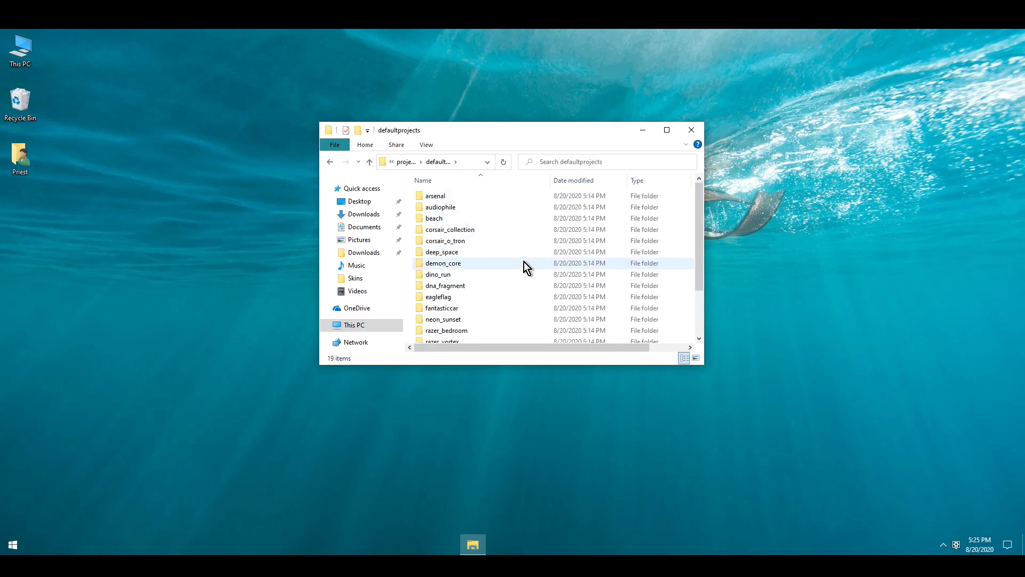
scroll(524, 261, "down", 2)
left_click_drag(704, 366, 825, 509)
right_click(551, 433)
left_click(585, 354)
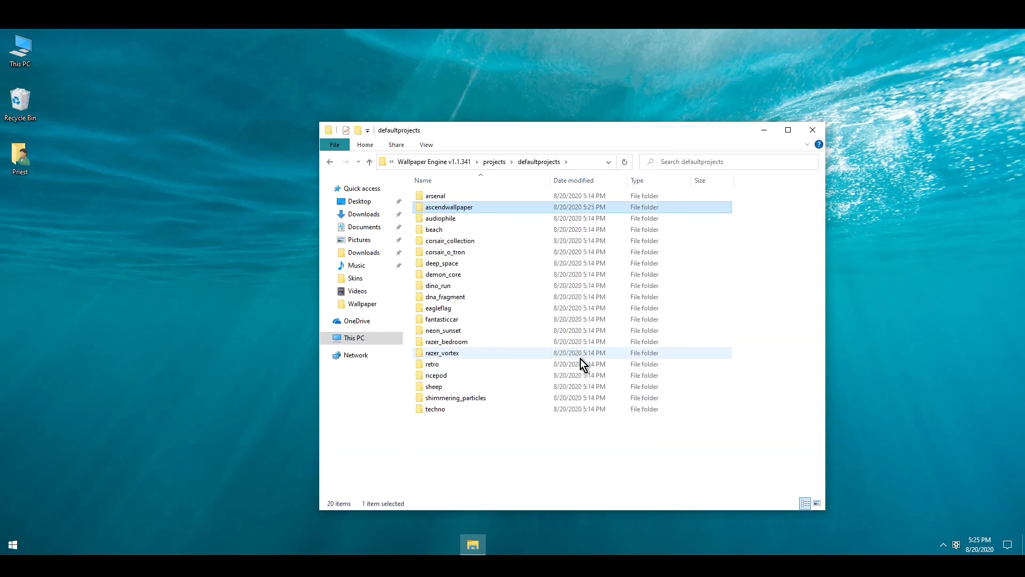
Step: Launch Wallpaper Engine from the Wallpaper Engine v1.1.341 folder and apply the ascendwallpaper wallpaper to the desktop
left_click(414, 162)
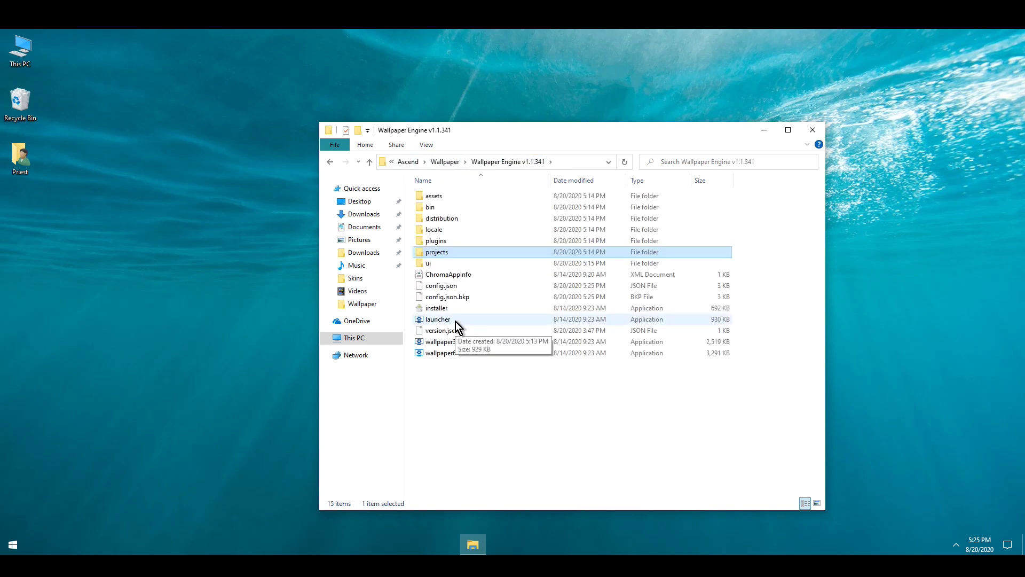
double_click(456, 322)
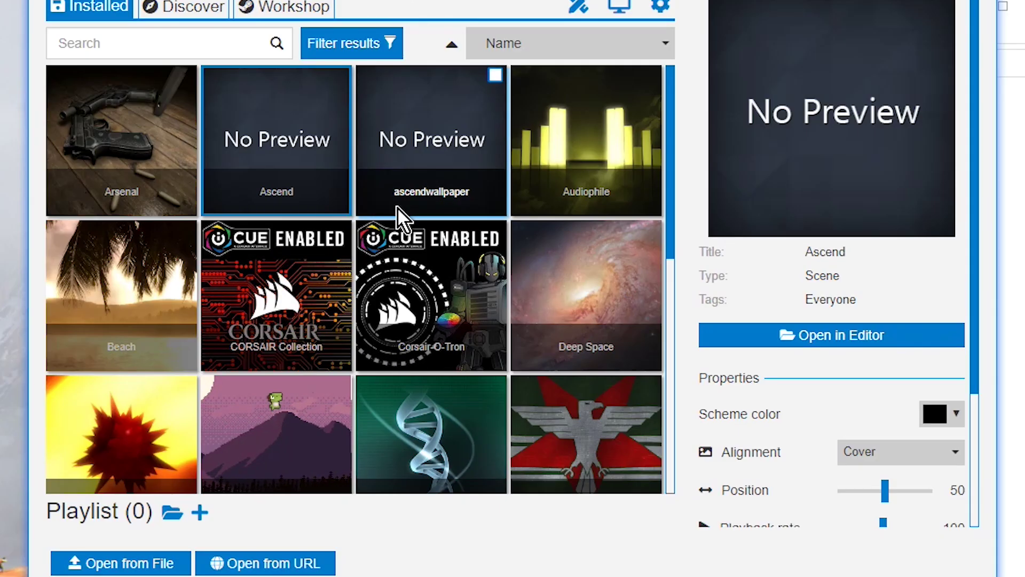
left_click(421, 182)
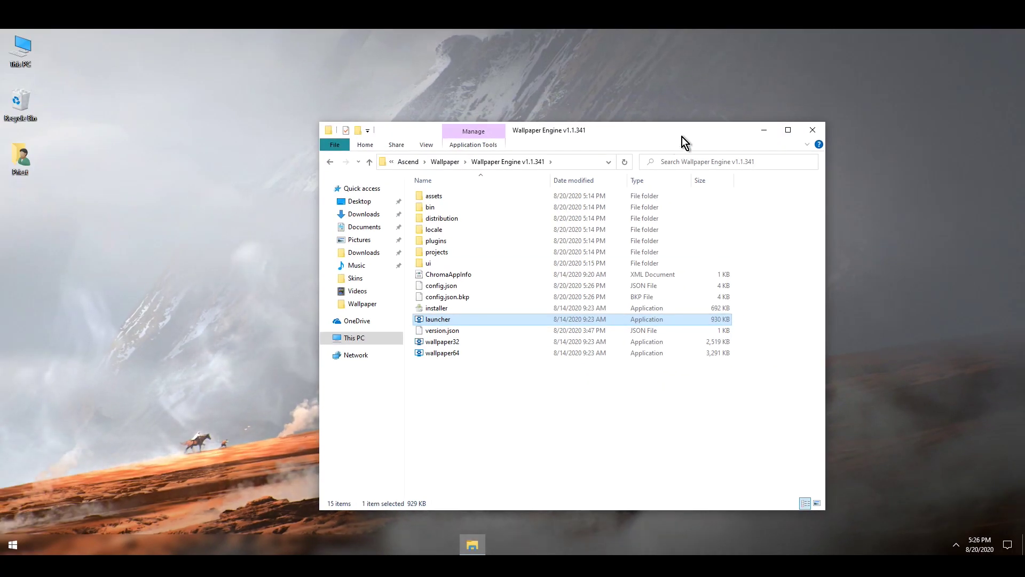
left_click_drag(716, 129, 928, 127)
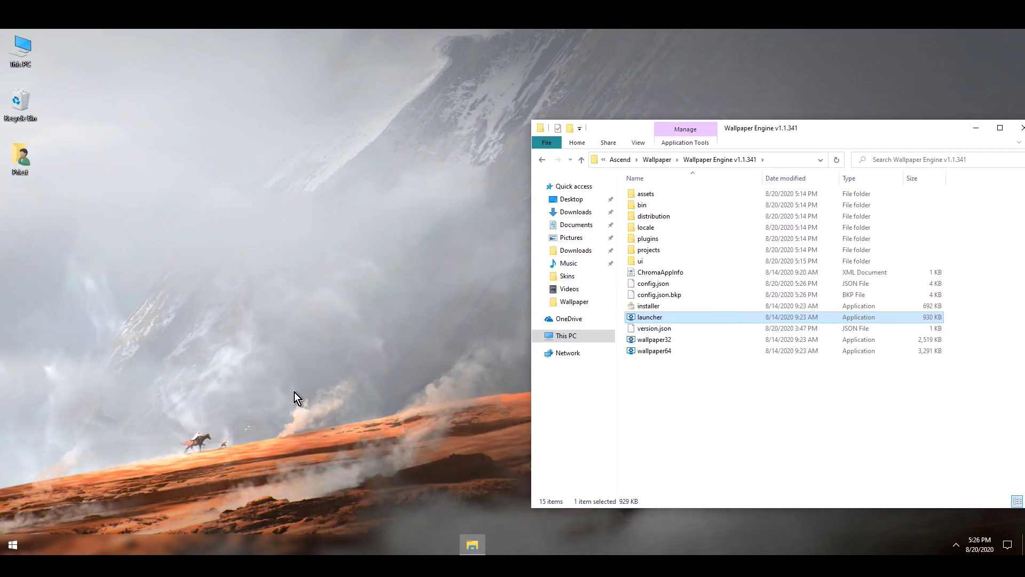
Step: Return to Ascend's Wallpaper folder and select the still ascendwallpaper image
left_click_drag(833, 129, 485, 109)
key("BackSpace")
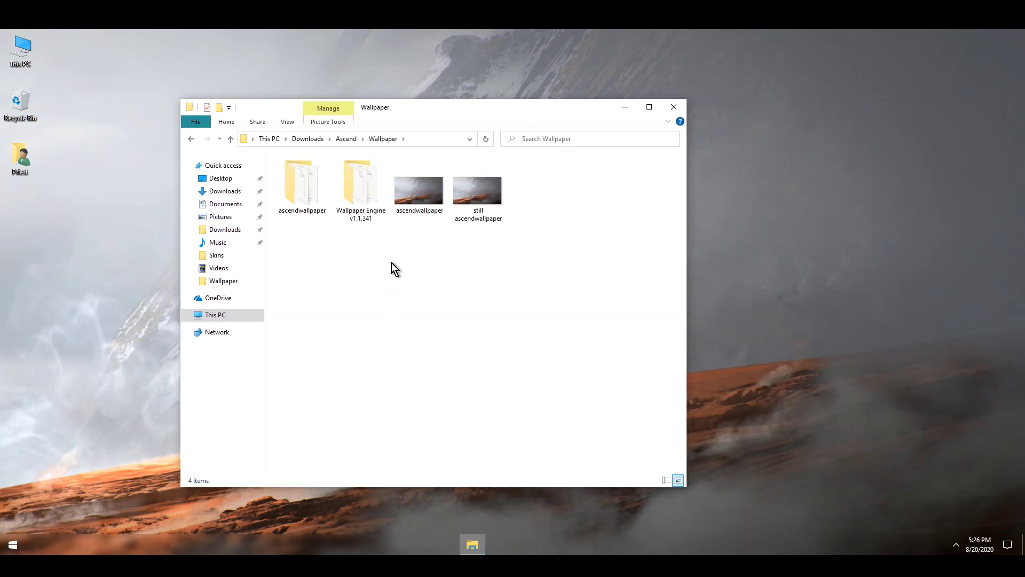
left_click(461, 200)
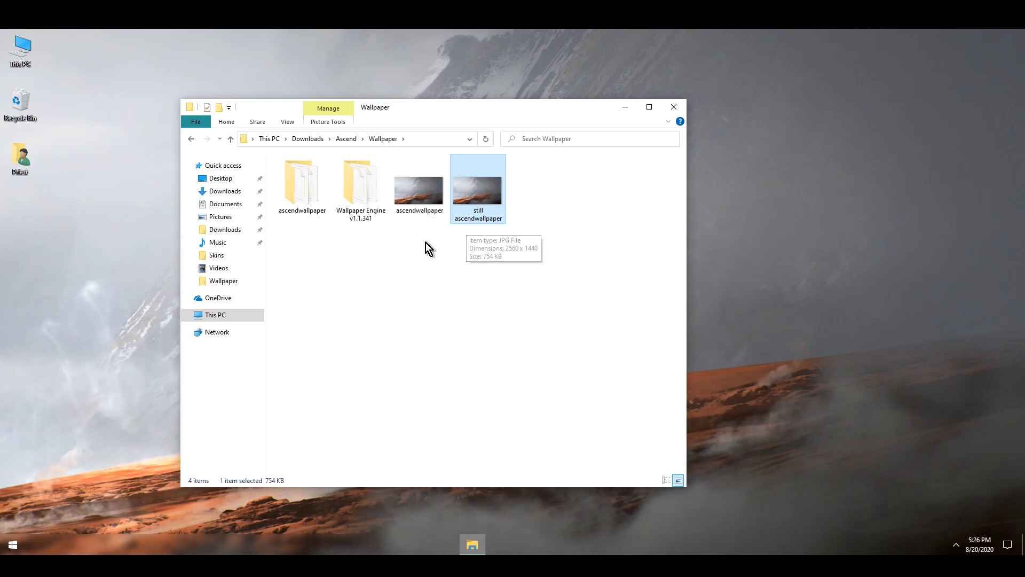
Step: Install the mond skin with its layout from Ascend's Widgets folder, then choose the 24 h Clock and close its settings
key("BackSpace")
double_click(303, 252)
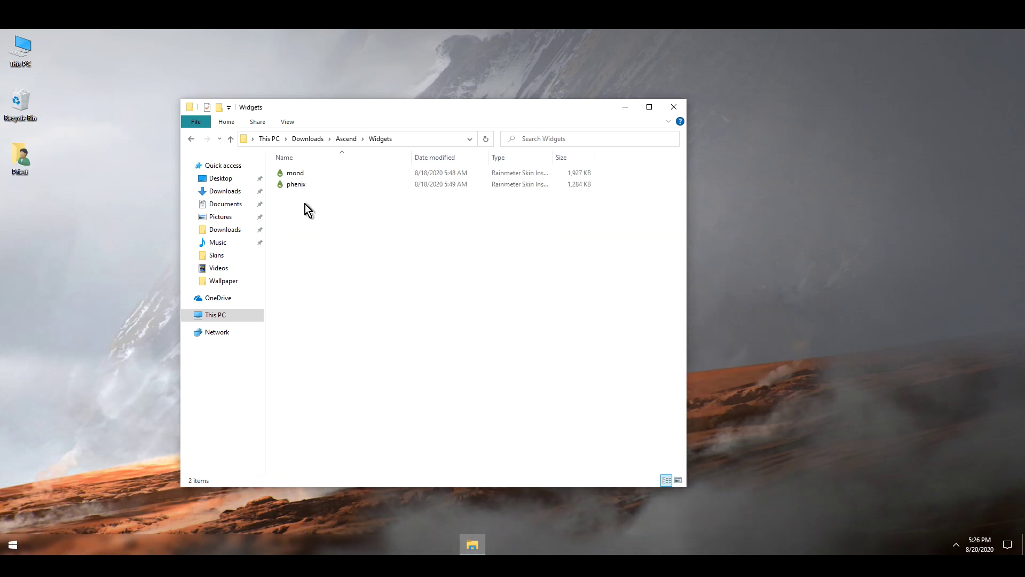
double_click(306, 175)
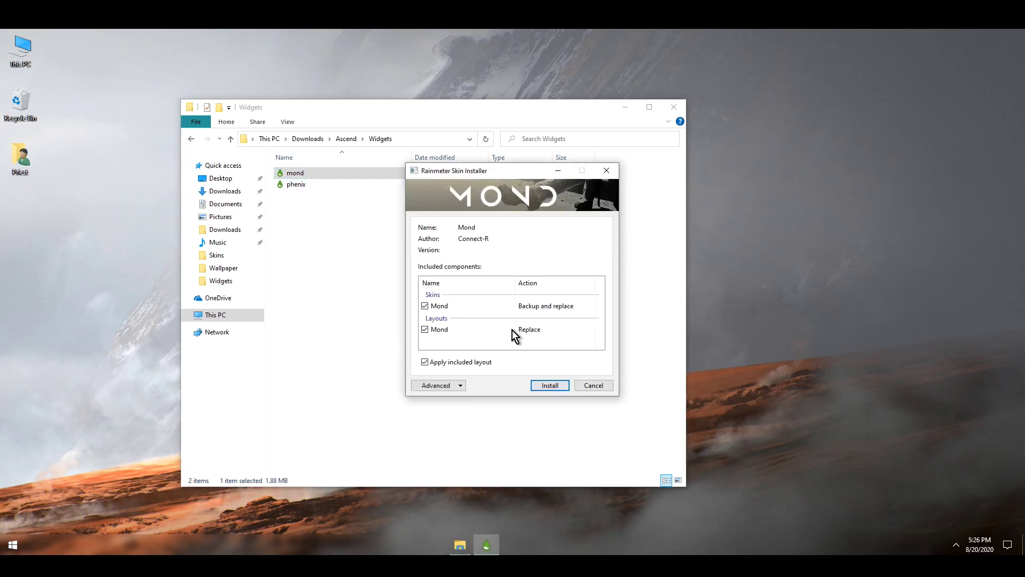
left_click(549, 384)
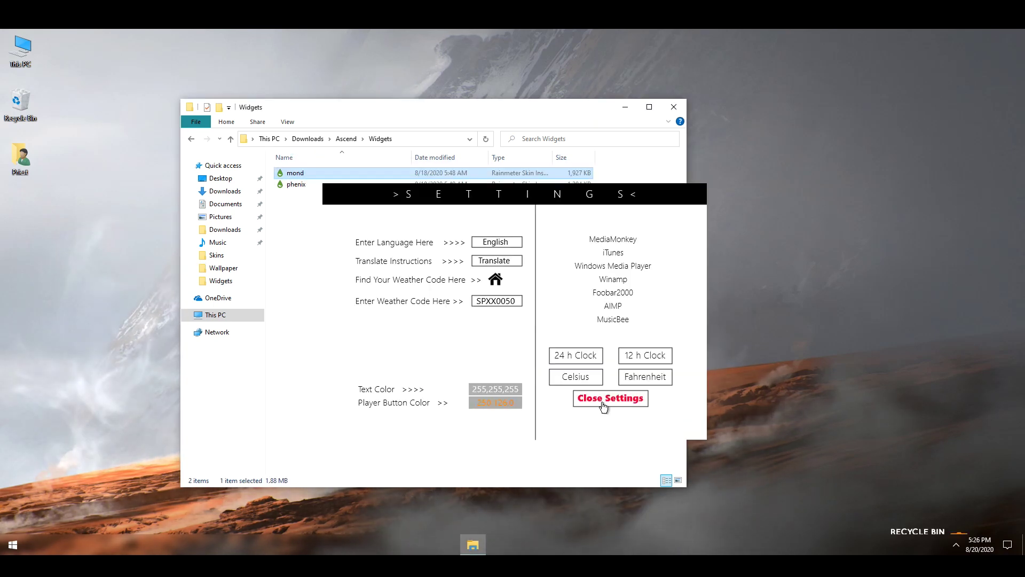
left_click(576, 360)
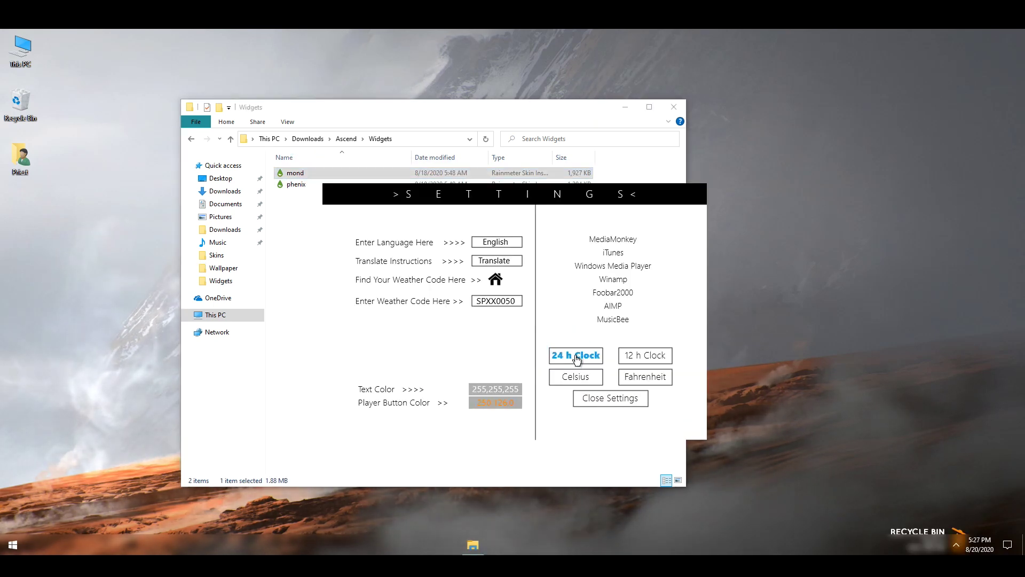
left_click(612, 402)
Step: Install the phenix Rainmeter skin from the Widgets folder and close the folder window
double_click(297, 184)
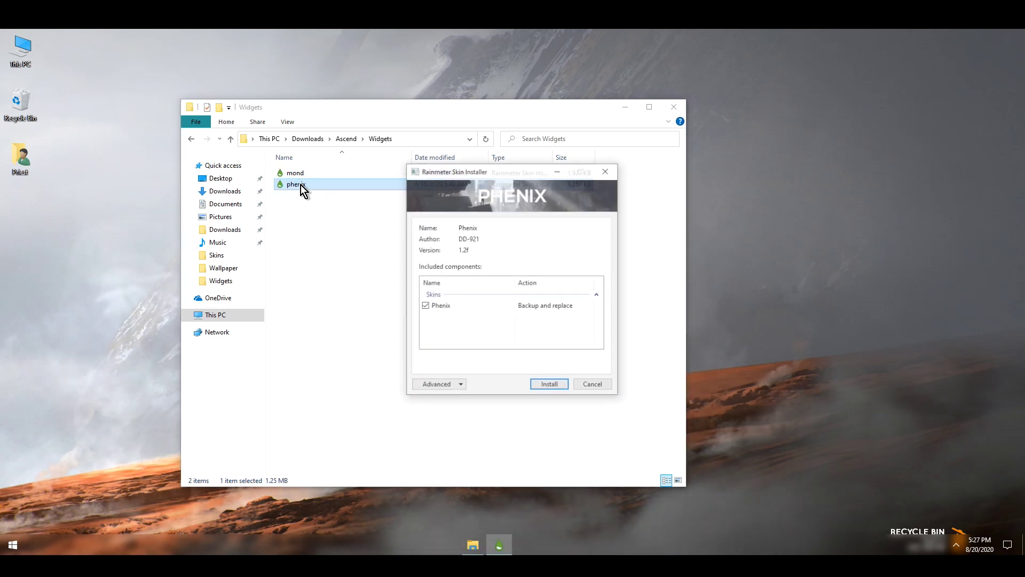
left_click(549, 384)
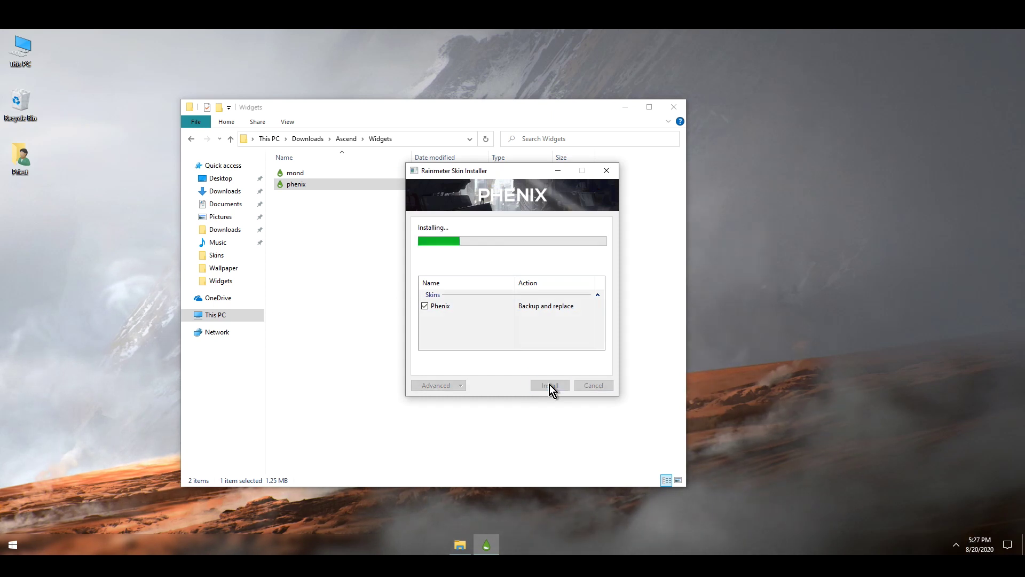
left_click(668, 111)
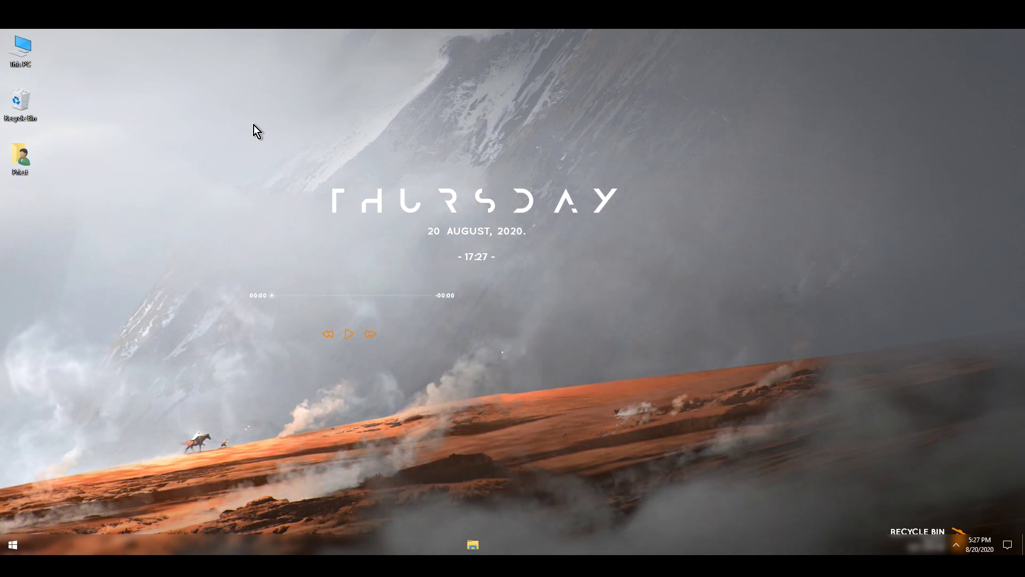
Step: Move the Recycle Bin widget just above the taskbar clock and center the music player widget under the time
left_click_drag(913, 535, 950, 507)
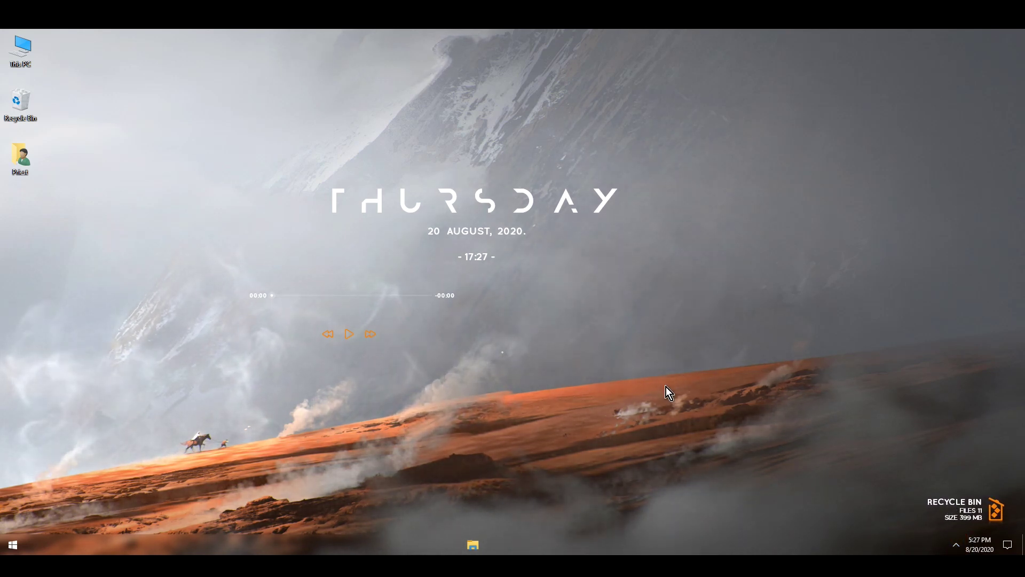
left_click_drag(450, 299, 574, 297)
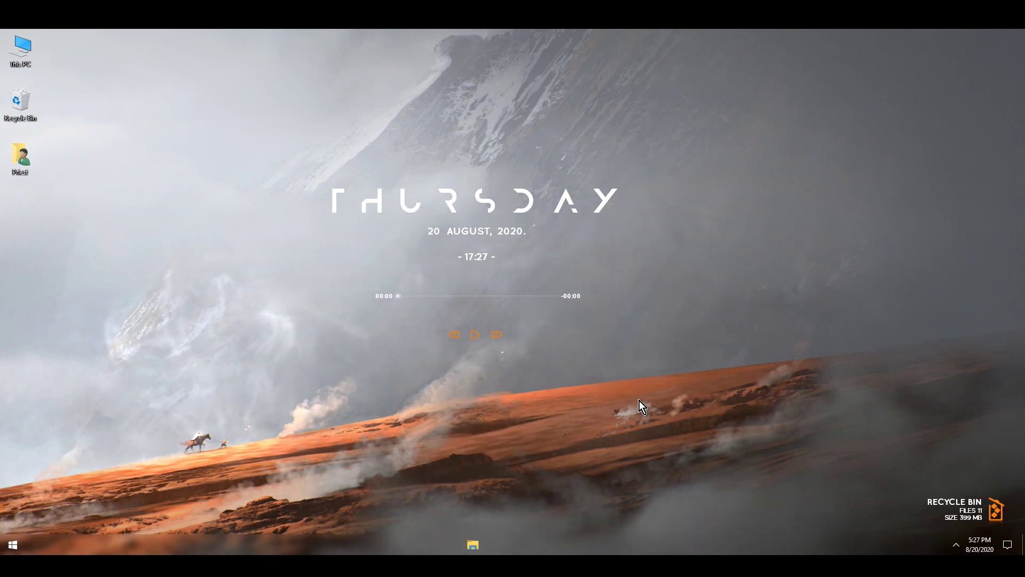
Step: Hide the desktop icons
right_click(225, 128)
mouse_move(243, 140)
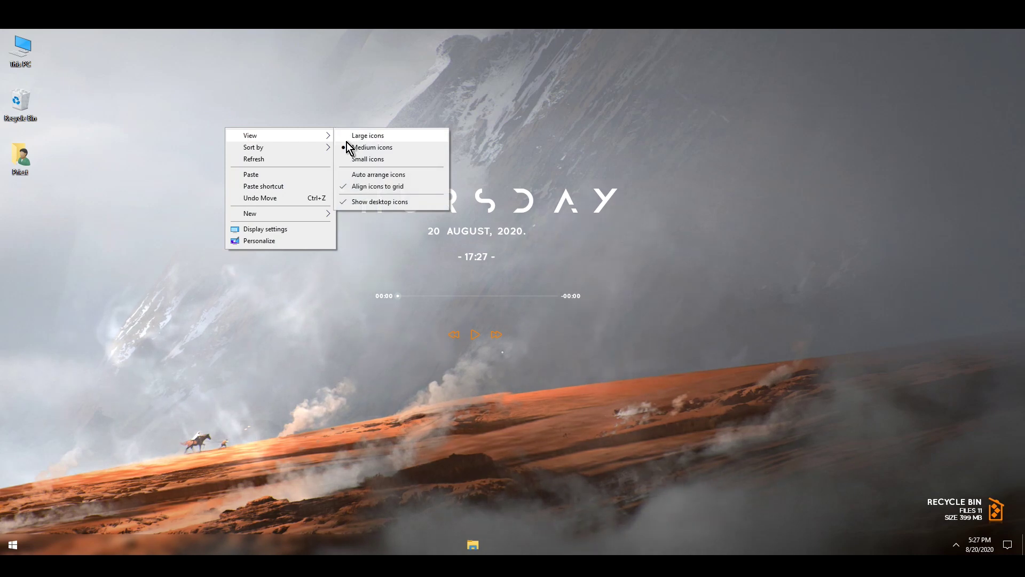
left_click(386, 203)
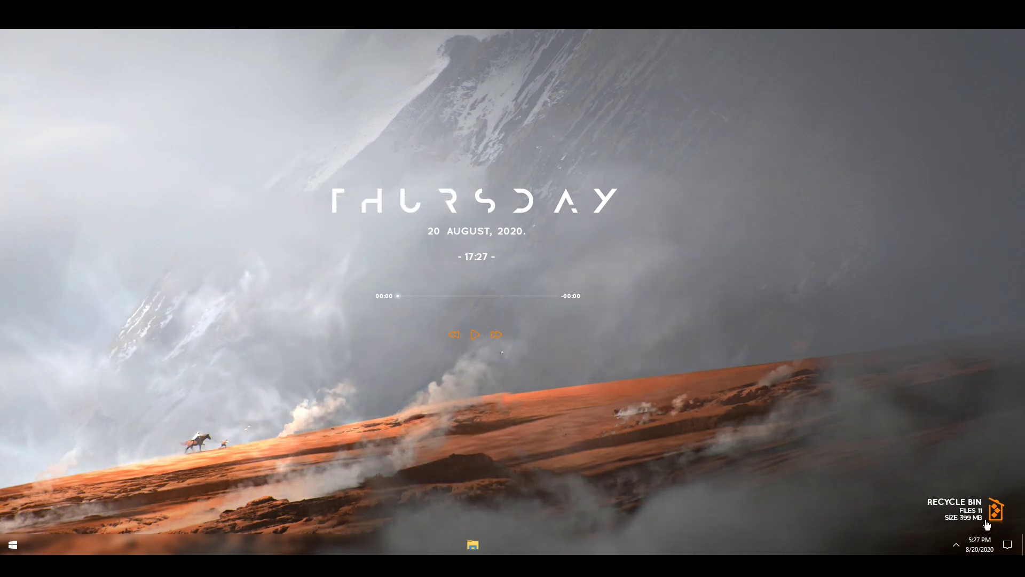
Step: Load Simple Epoca's Dock.ini skin in the Rainmeter manager and place the dock centered below the music player
left_click(956, 544)
left_click(965, 506)
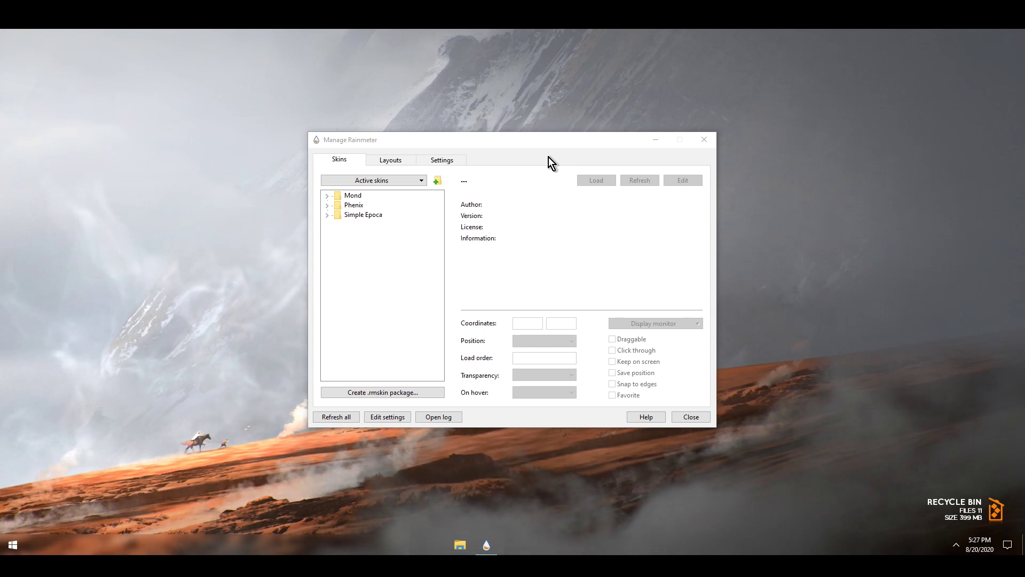
left_click_drag(507, 145, 751, 109)
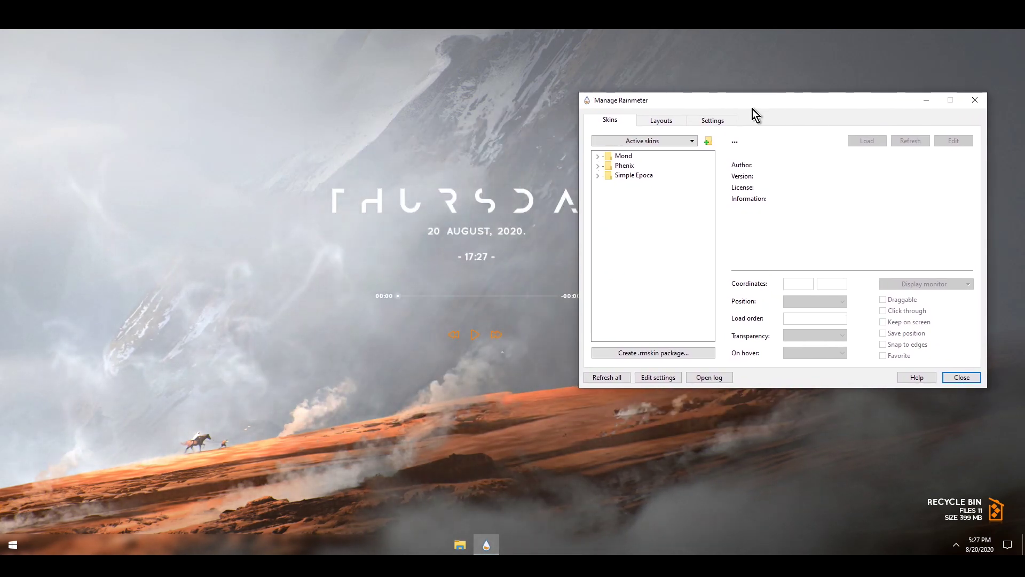
left_click(601, 193)
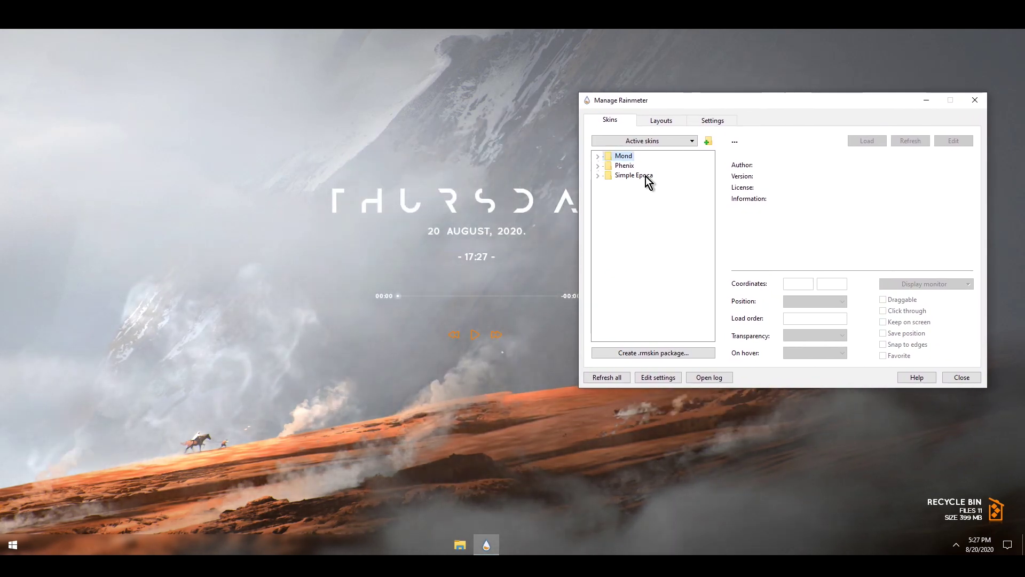
left_click(598, 175)
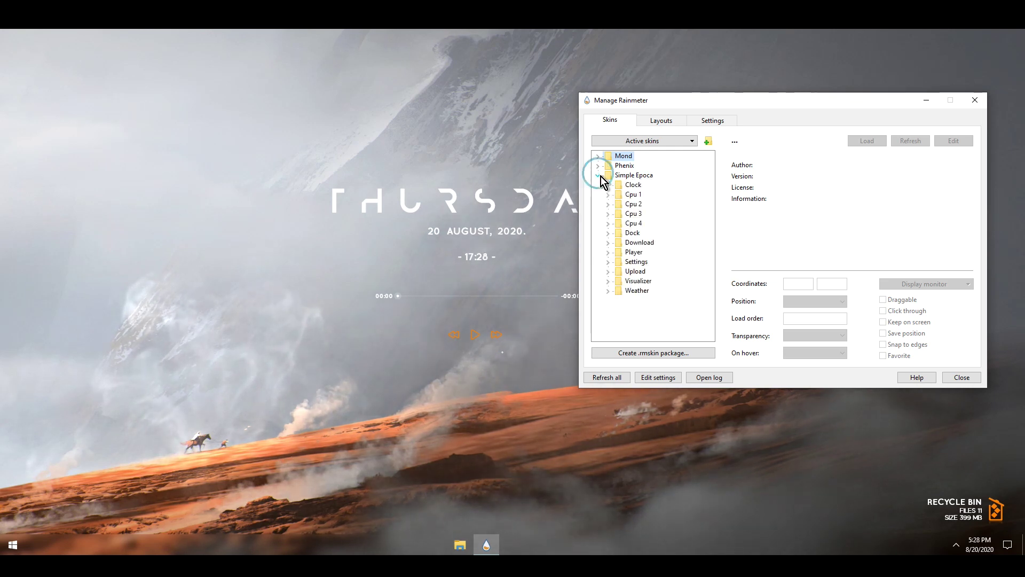
left_click(616, 233)
left_click(607, 234)
left_click(643, 243)
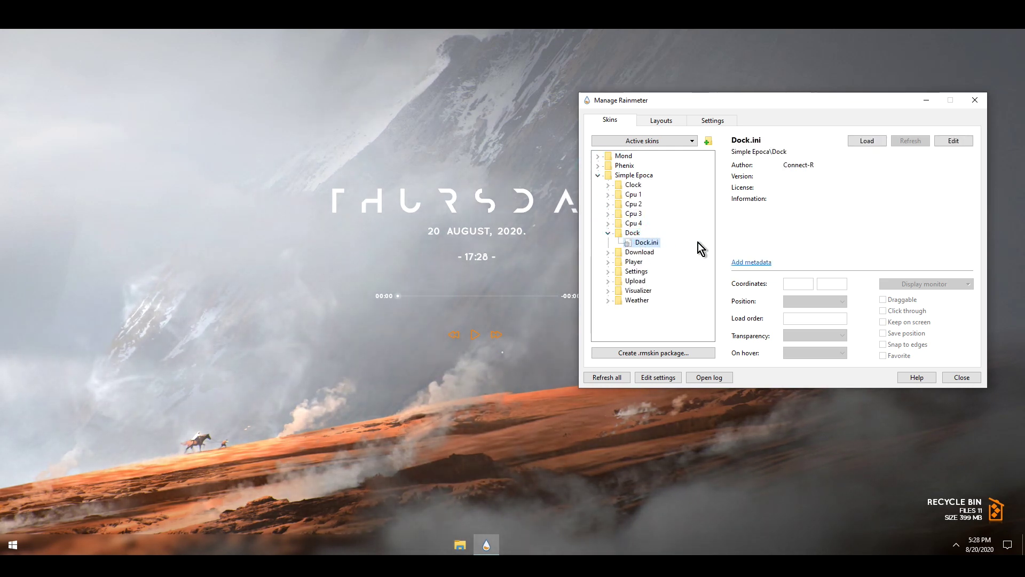
left_click(863, 142)
left_click_drag(134, 50, 448, 399)
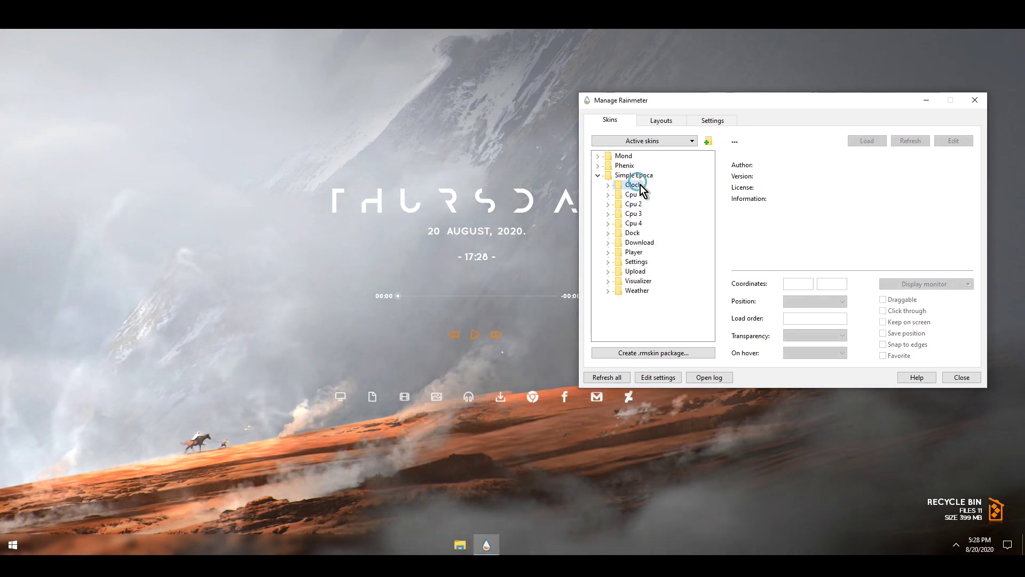
Step: Load Simple Epoca's Cpu1.ini skin and place its graph above the weekday text
left_click(608, 194)
left_click(621, 205)
left_click(867, 141)
left_click_drag(58, 54, 483, 137)
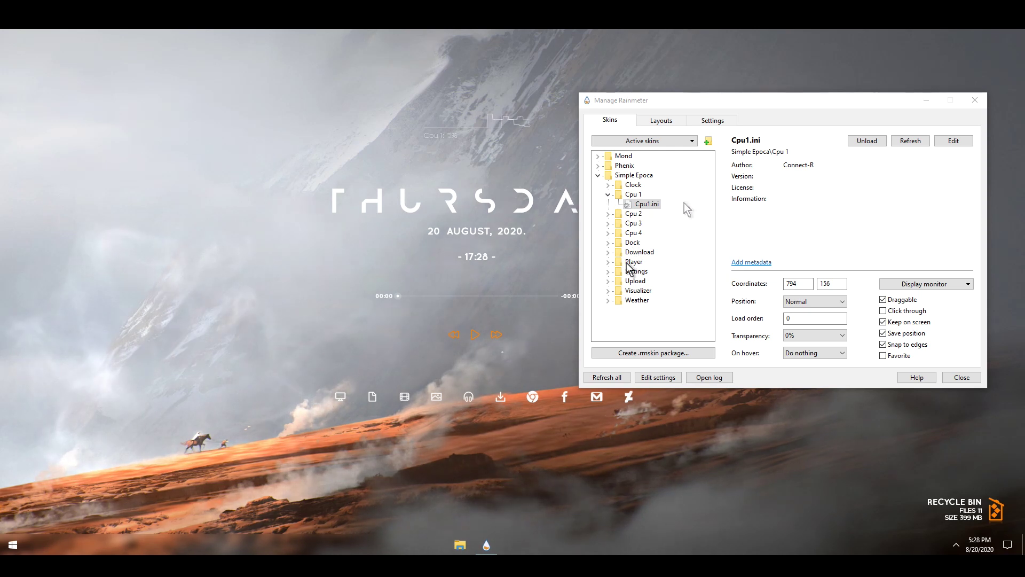
Step: Load Simple Epoca's Player.ini skin and move it above the weekday text
left_click(607, 262)
left_click(648, 270)
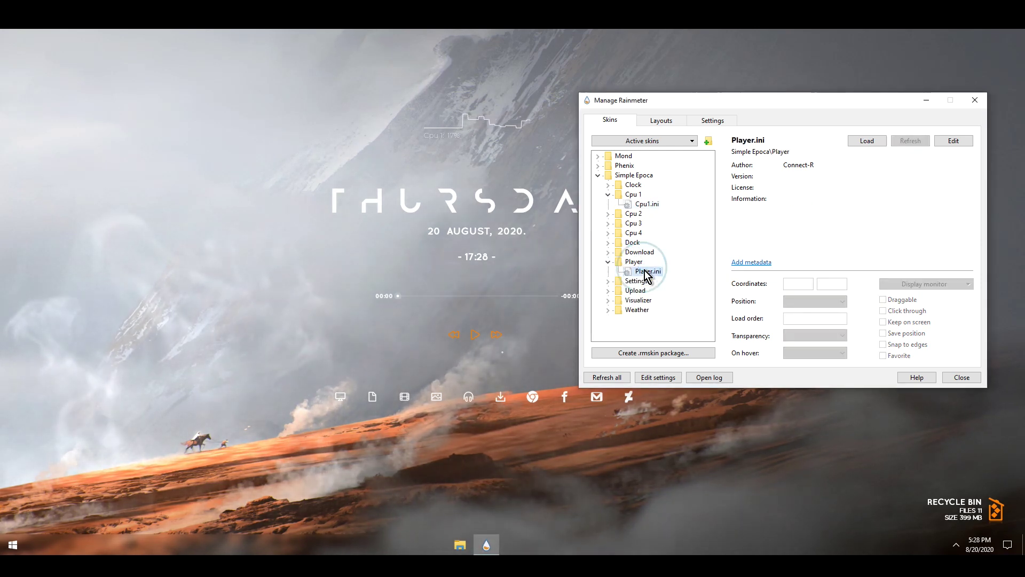
left_click(866, 140)
left_click_drag(21, 55, 462, 165)
Step: Unload the Player.ini and Cpu1.ini skins and collapse the Simple Epoca folder
left_click(866, 141)
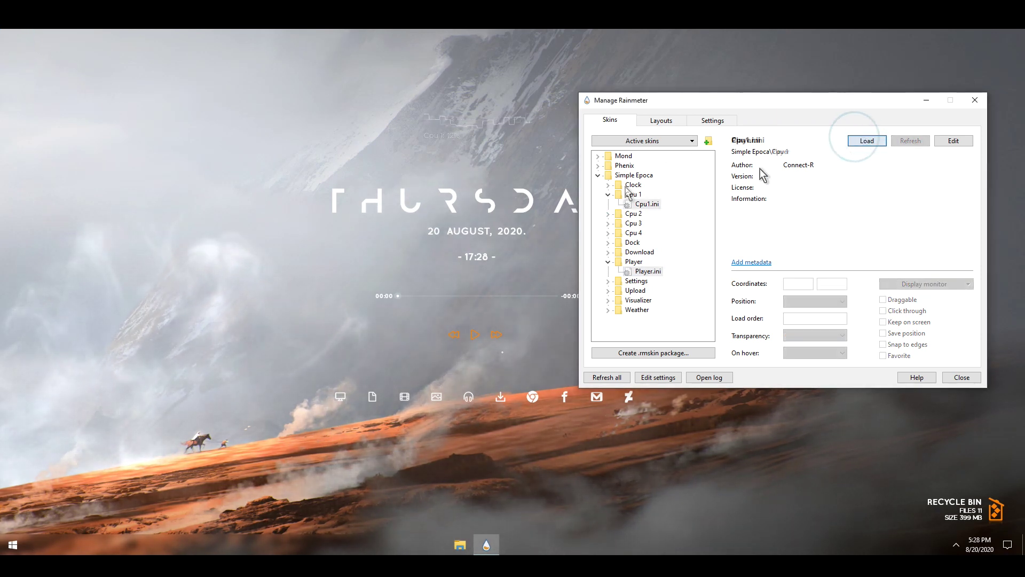
left_click(644, 203)
left_click(607, 195)
left_click(598, 175)
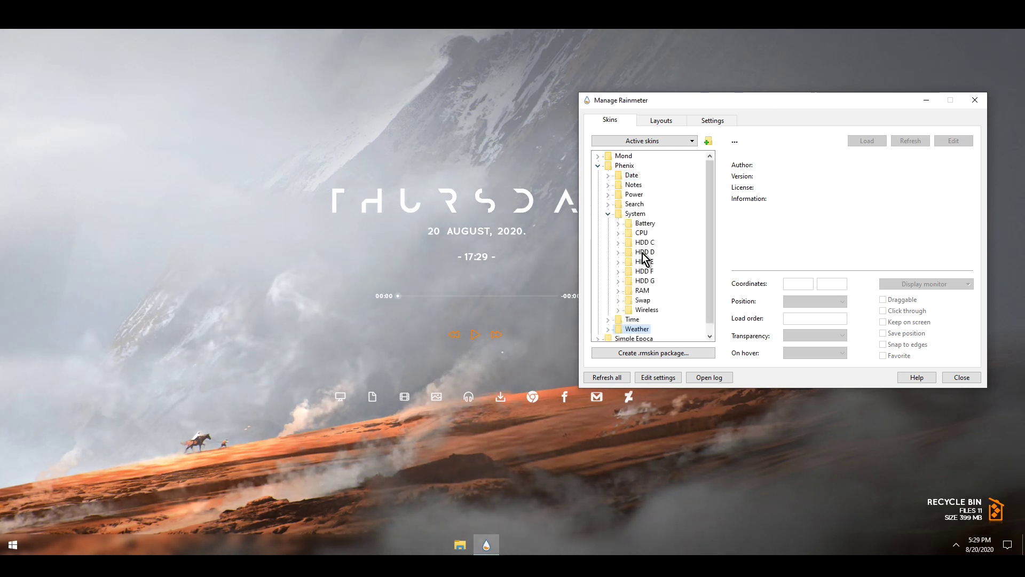
Step: Load Phenix's Battery.ini system skin and place it well above the weekday text
left_click(619, 224)
left_click(646, 233)
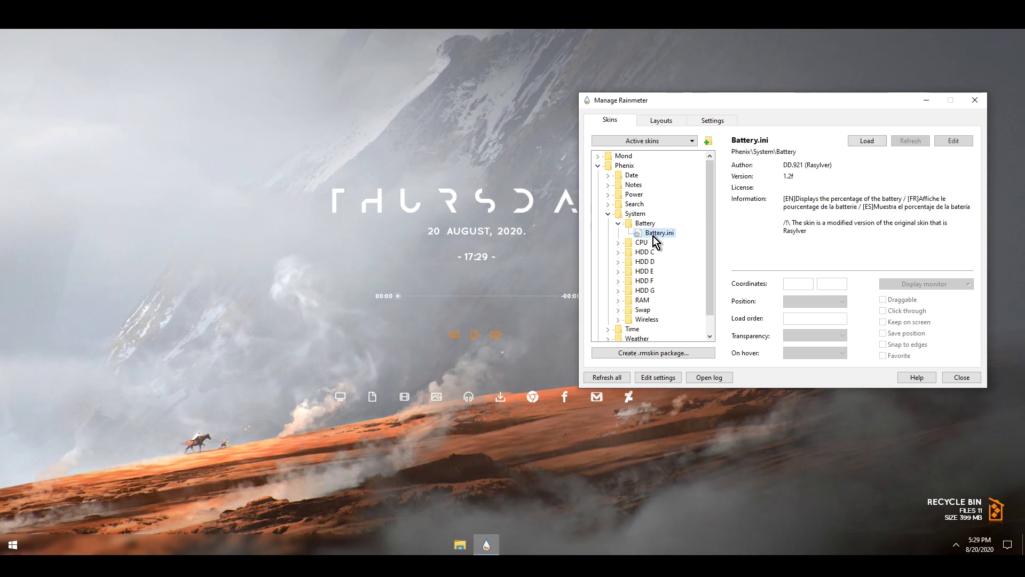
left_click(854, 140)
left_click_drag(91, 43, 492, 97)
Step: Load Phenix's CPU.ini system skin and place it directly below the battery widget
left_click(618, 242)
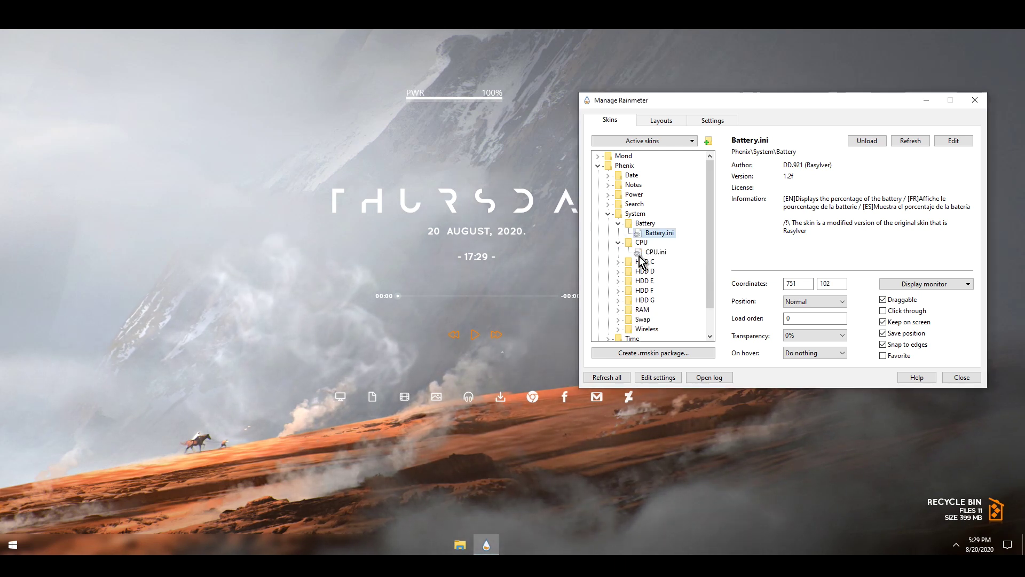
left_click(656, 251)
left_click(855, 140)
left_click_drag(62, 56, 463, 150)
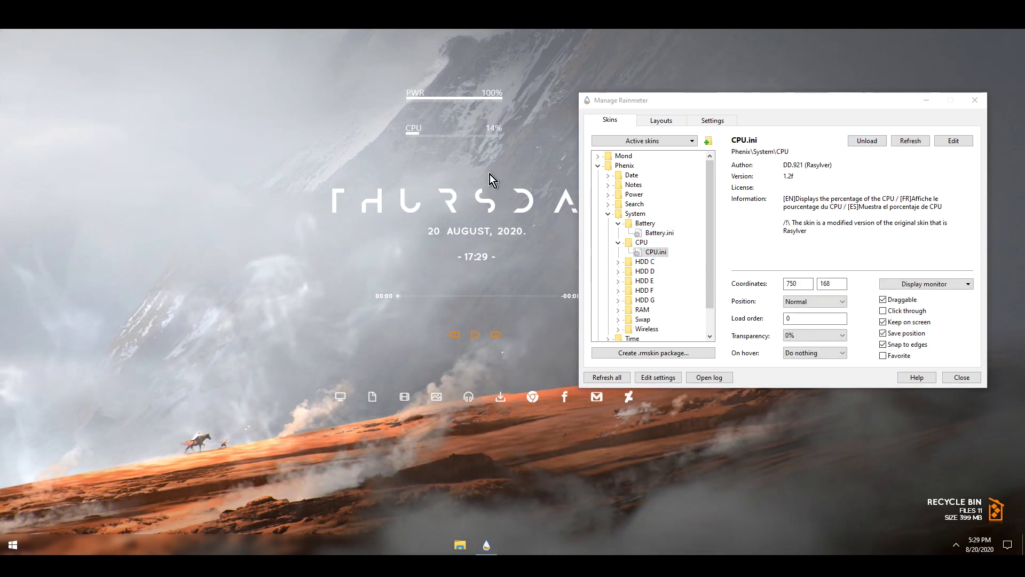
Step: Unload Phenix's CPU.ini and Battery.ini skins and collapse the Phenix folder
left_click(858, 141)
left_click(658, 233)
left_click(867, 141)
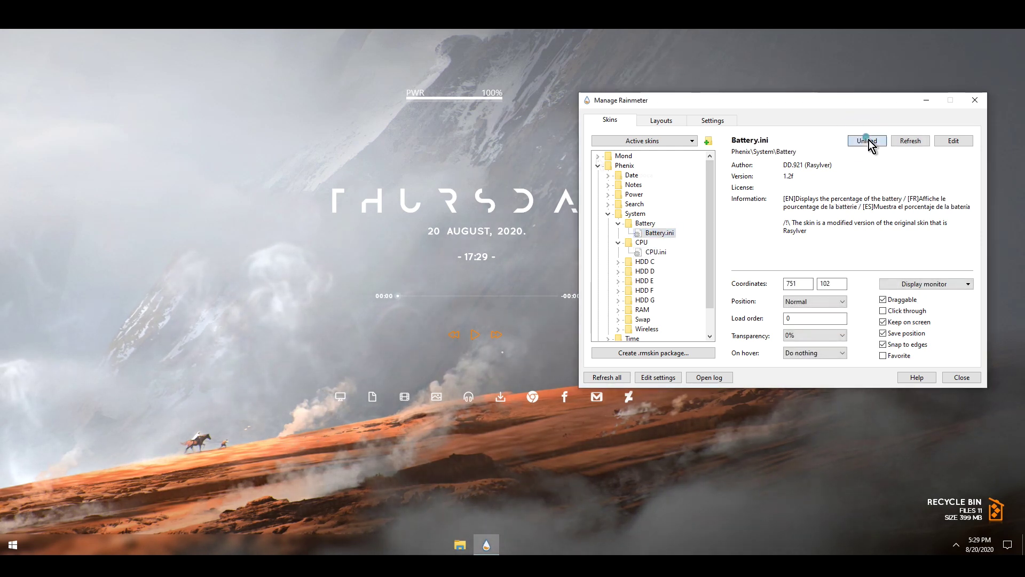
left_click(598, 165)
Step: Unload the Weather.ini skin from the Mond folder
left_click(598, 156)
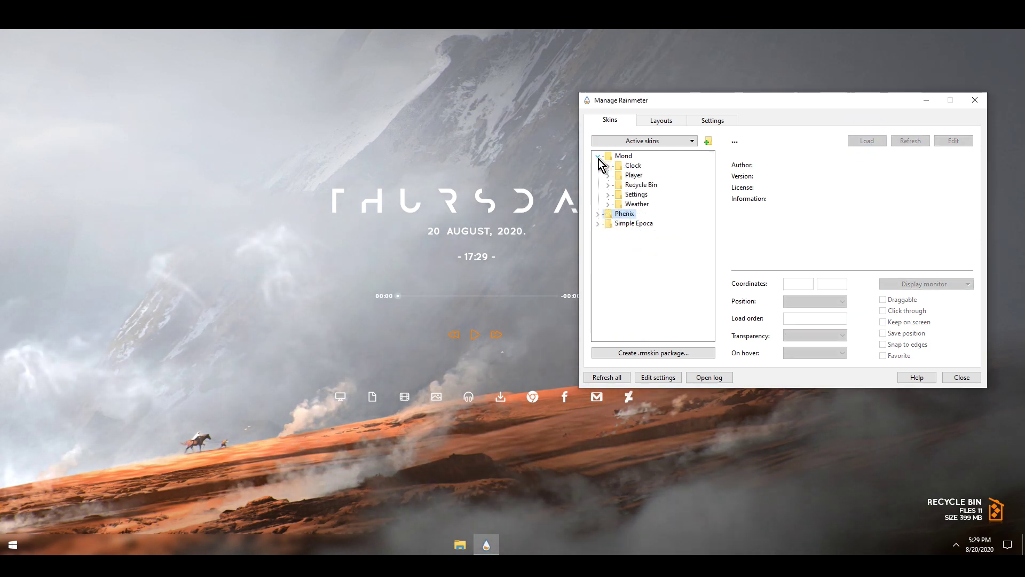
left_click(607, 204)
left_click(643, 213)
left_click(868, 141)
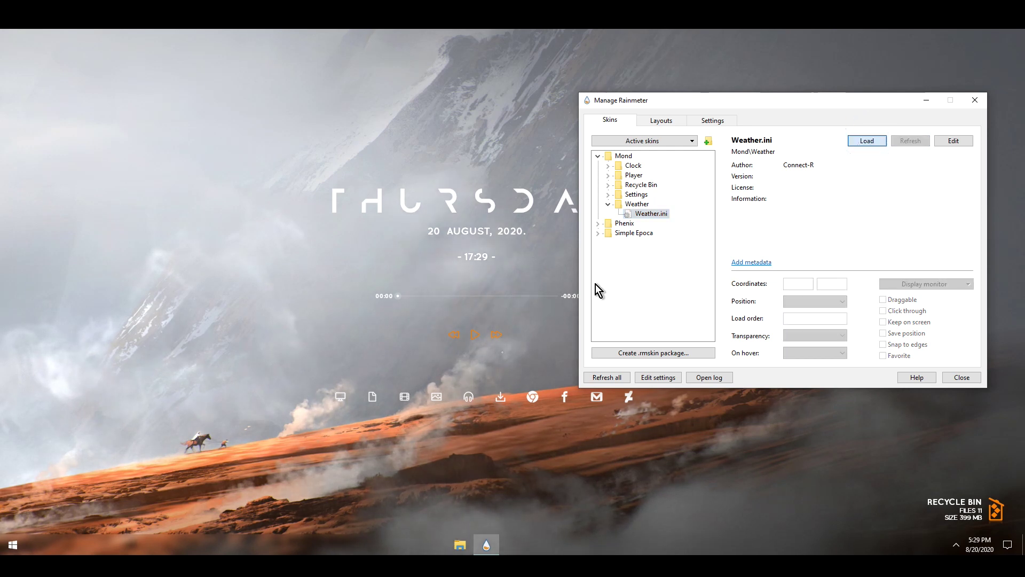
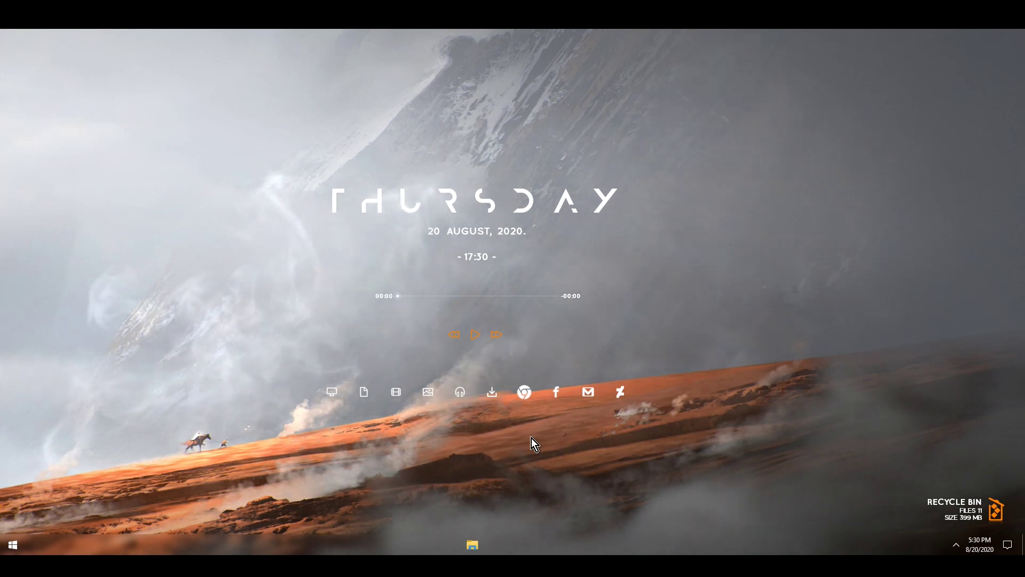
Step: Open the dock's settings file from the Dock skin and reposition its window on the desktop
right_click(524, 392)
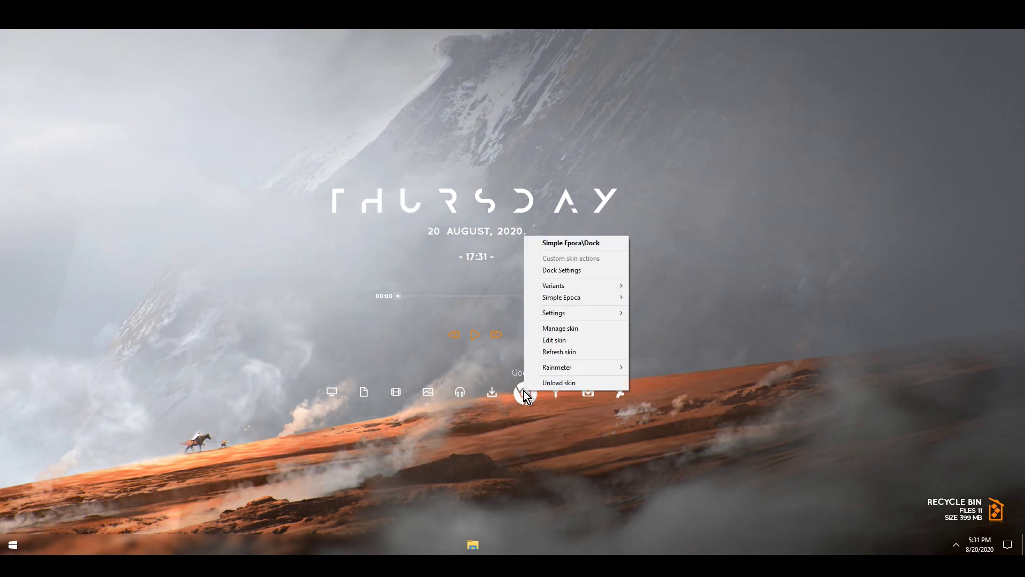
left_click(558, 270)
left_click_drag(328, 188, 417, 135)
Step: Examine the icon image, text and location entries under the Dock Settings heading of the Variables file
scroll(534, 305, "down", 9)
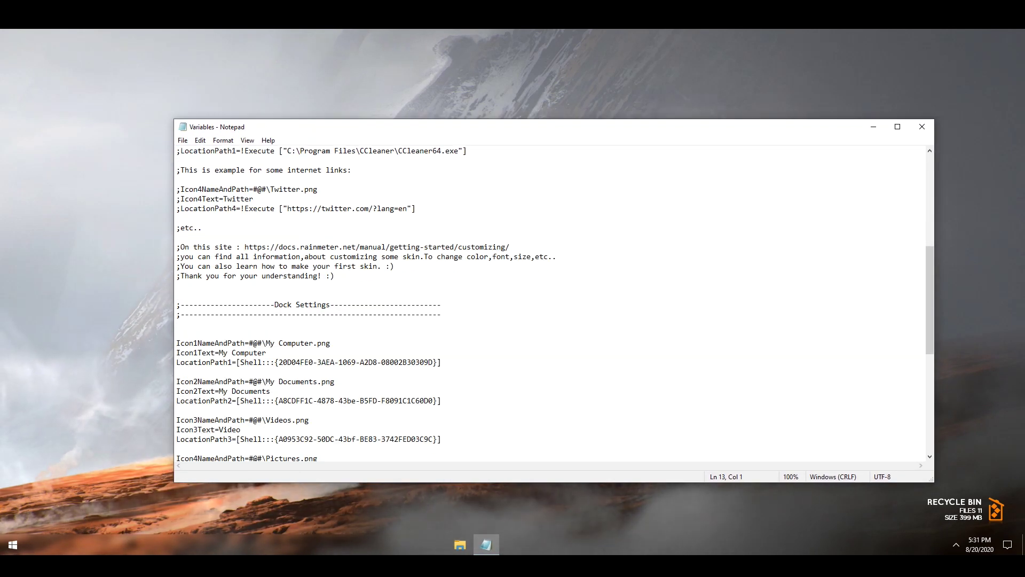
scroll(534, 304, "down", 3)
key("shift+Right")
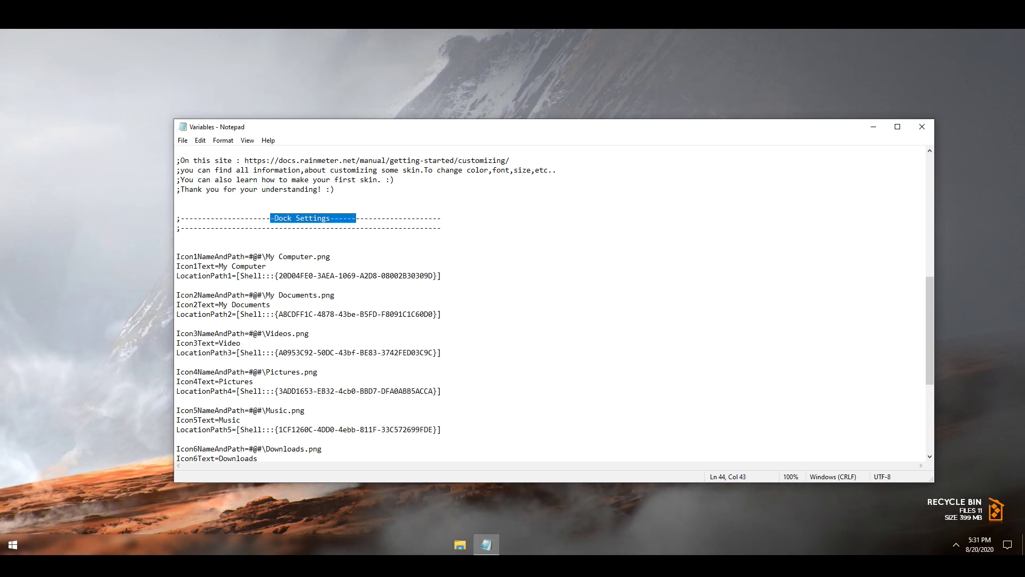
left_click_drag(222, 236, 342, 391)
left_click(342, 391)
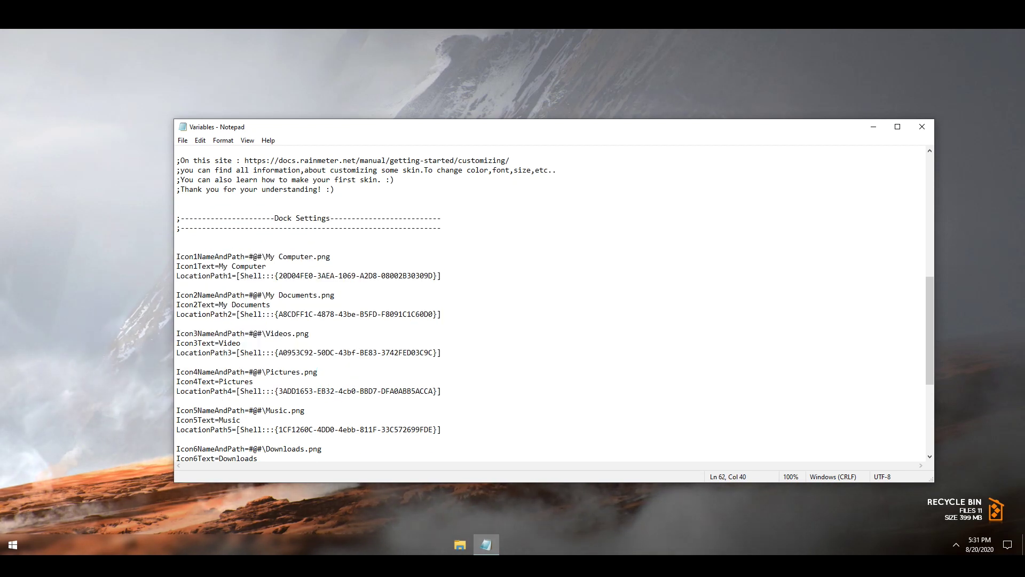
left_click_drag(219, 304, 270, 305)
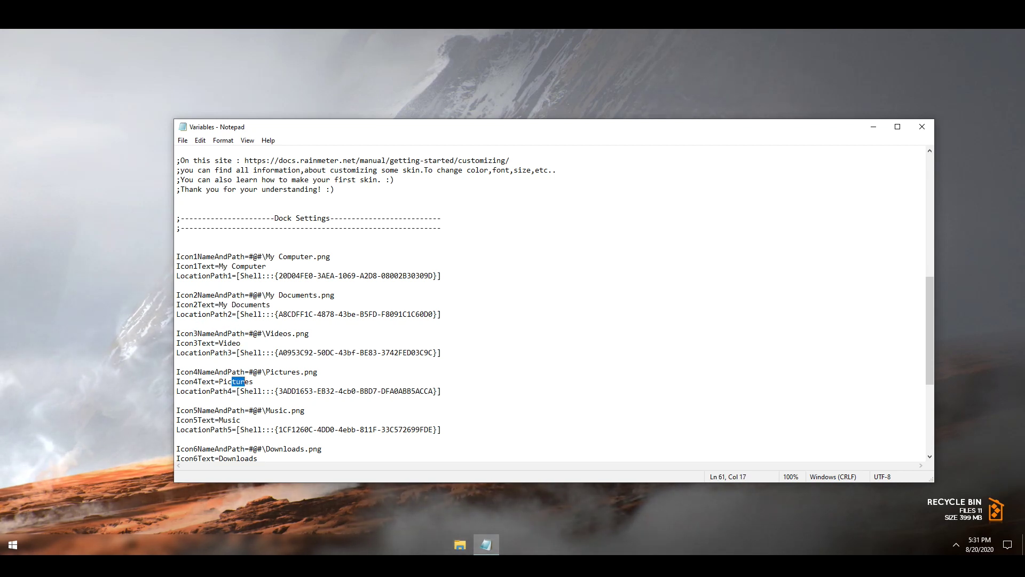
left_click_drag(305, 256, 253, 256)
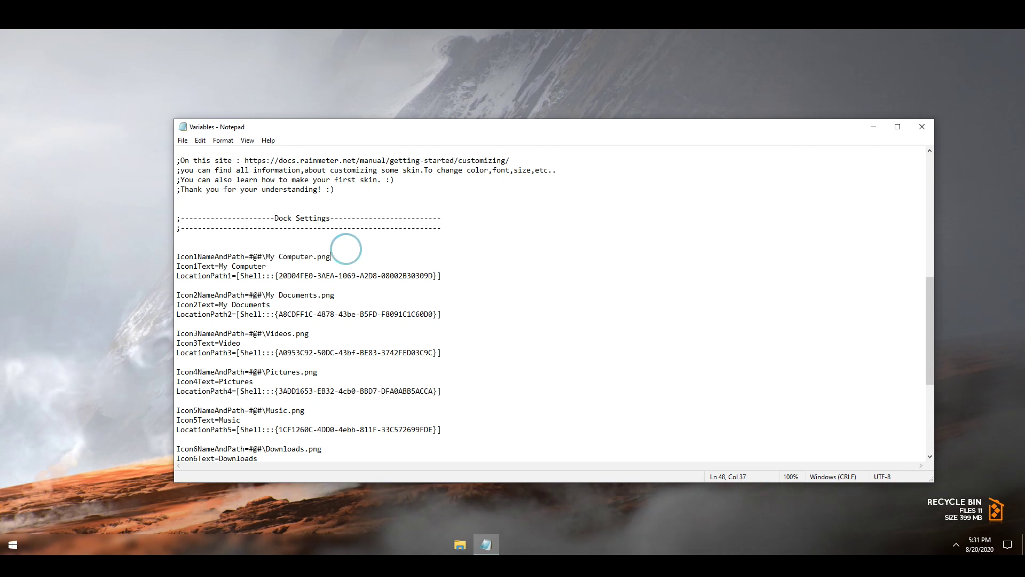
left_click_drag(346, 250, 253, 256)
scroll(253, 256, "down", 7)
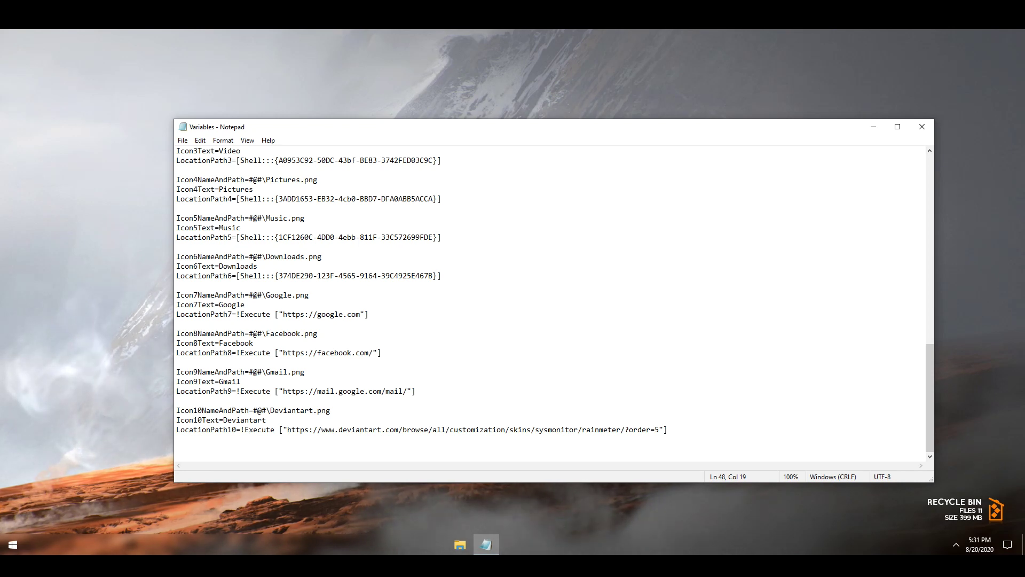
Step: Open the Icons folder inside the Ascend folder beside the Variables file and copy its full path
key("alt+Tab")
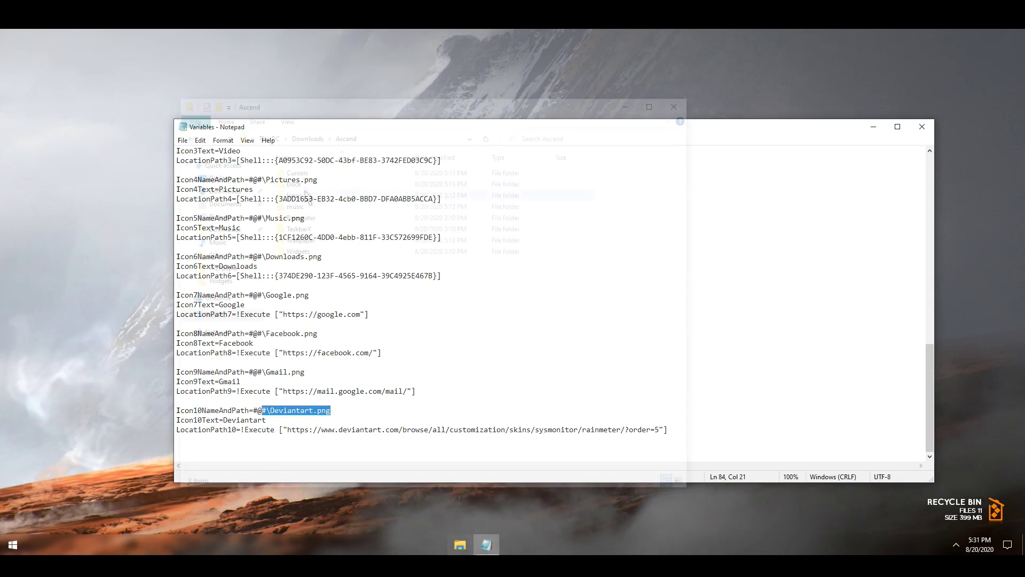
double_click(309, 194)
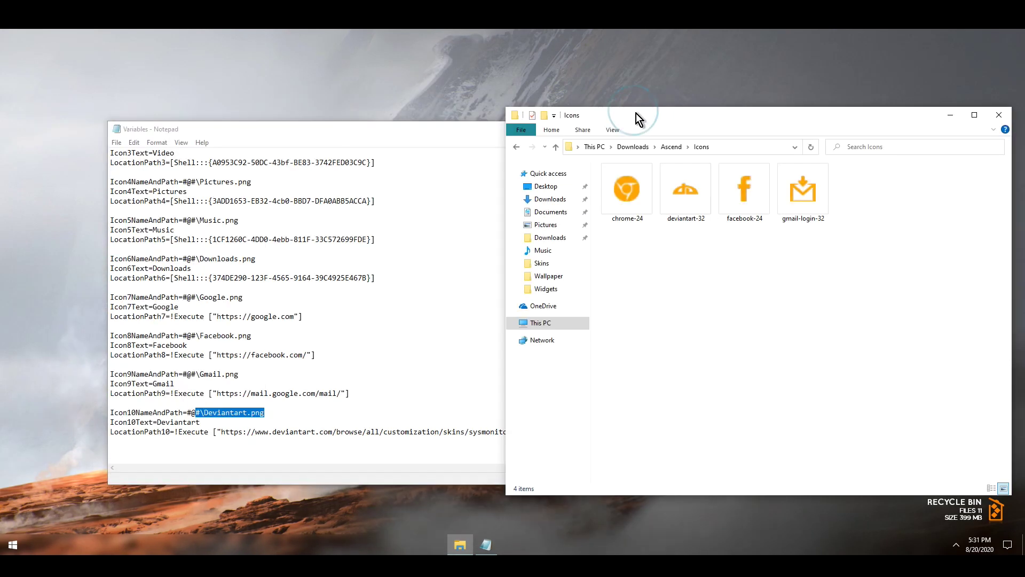
left_click(736, 144)
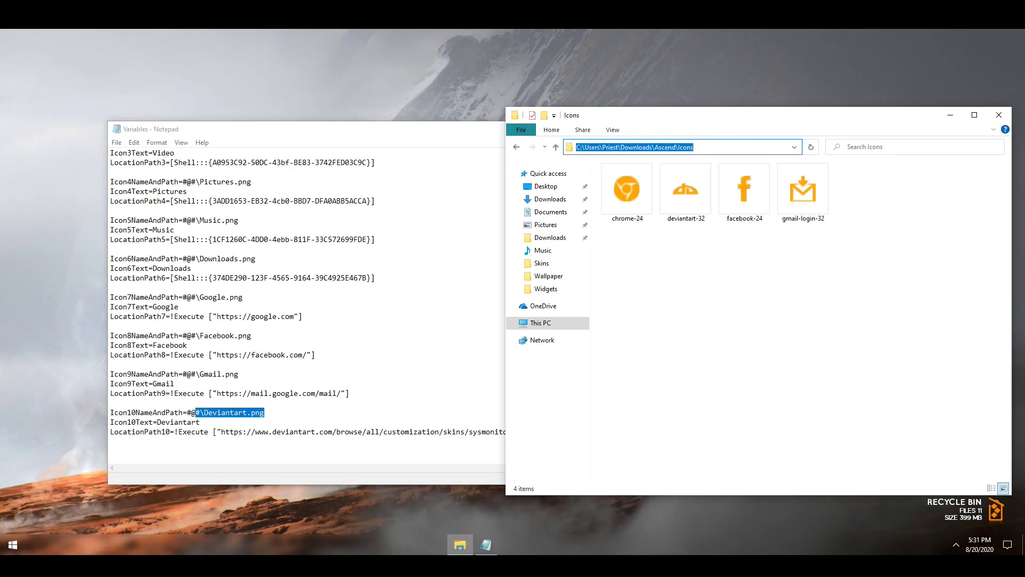
right_click(722, 148)
left_click(754, 186)
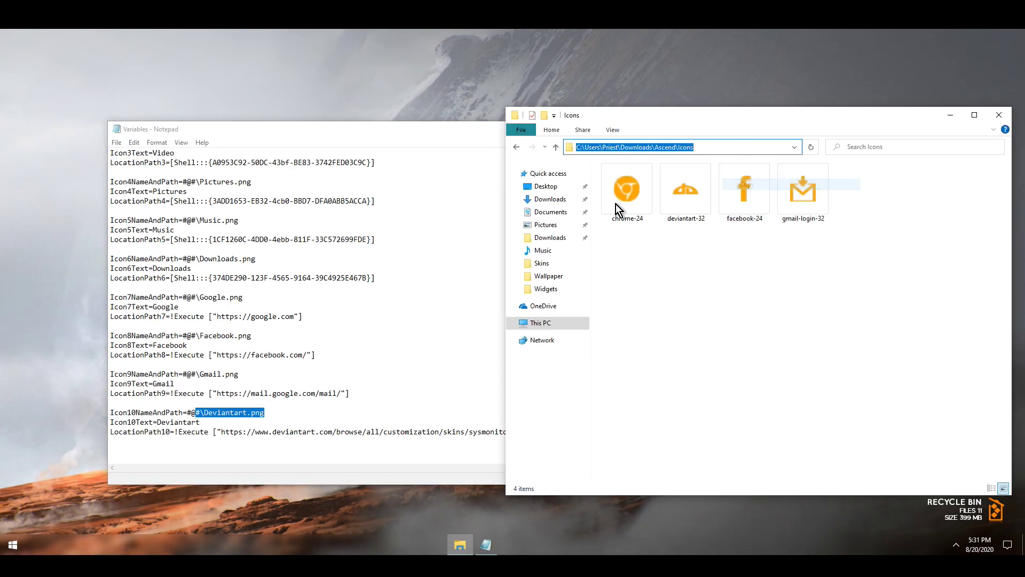
Step: Set Icon10NameAndPath to the full path of deviantart-32.ico in the Ascend Icons folder
left_click(264, 412)
left_click_drag(265, 412, 187, 412)
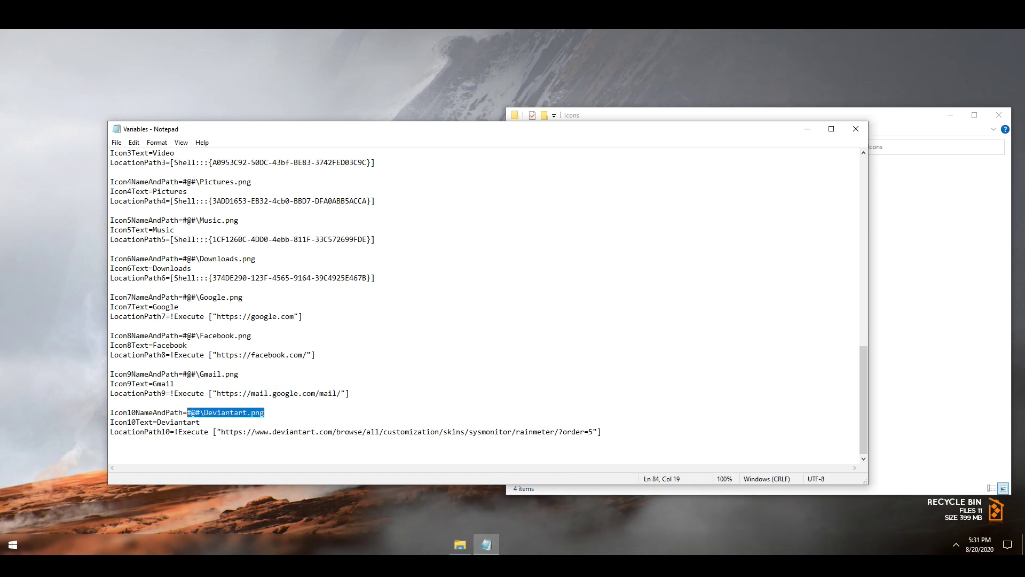
key("ctrl+v")
left_click(921, 299)
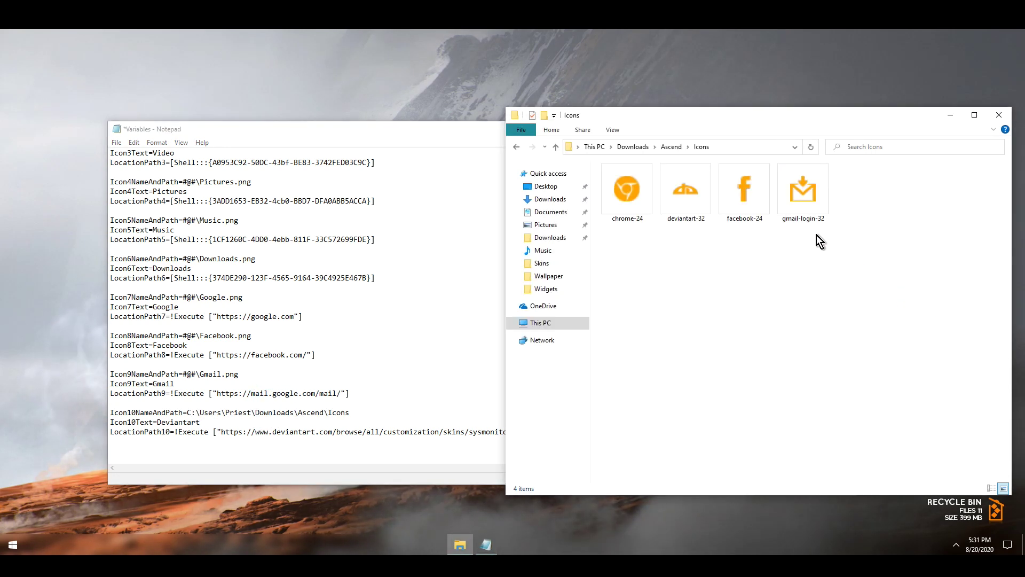
left_click(697, 197)
left_click(704, 224)
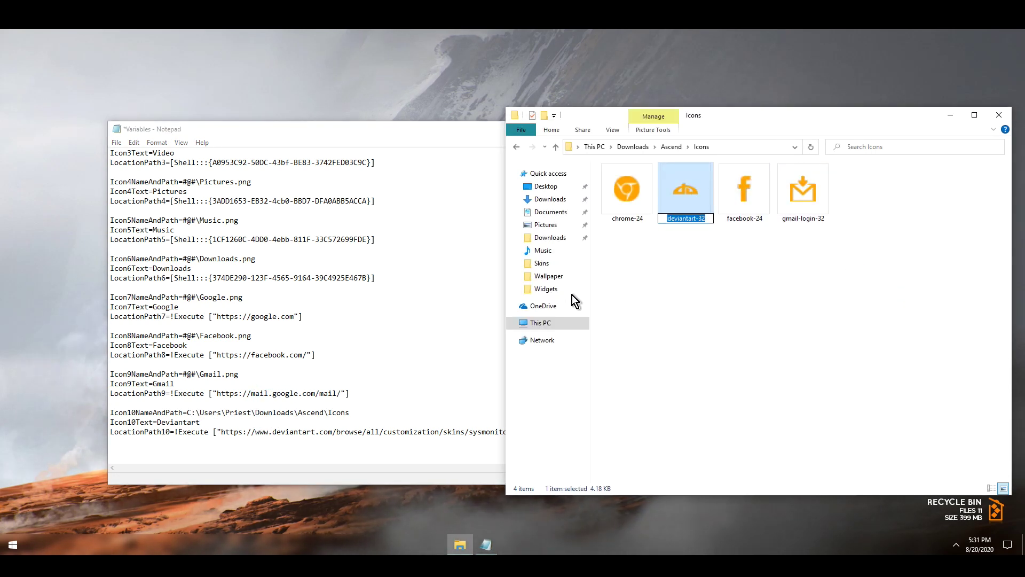
key("alt+Tab")
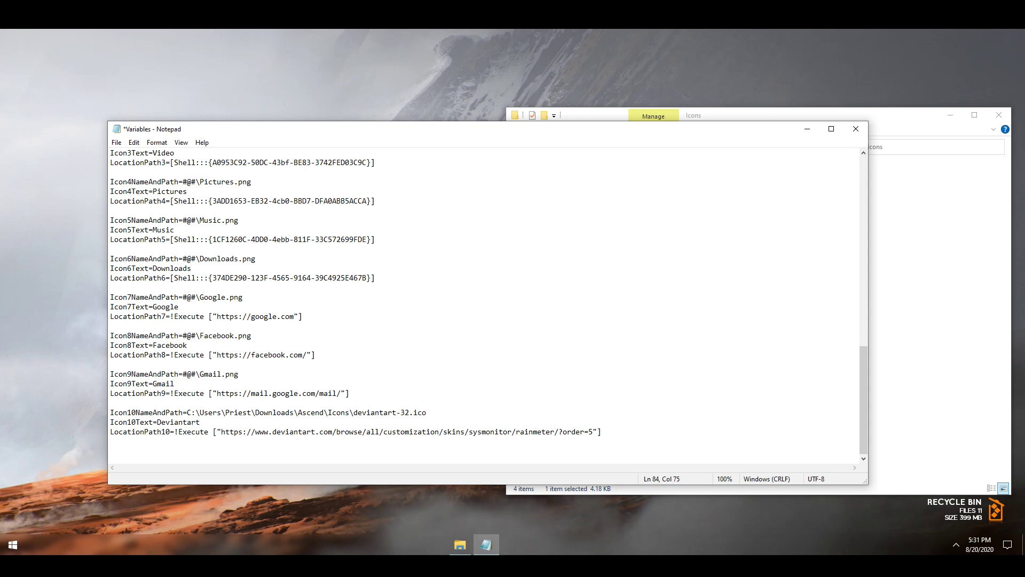
Step: Copy the full deviantart-32.ico path from Icon10NameAndPath over the values of Icon9NameAndPath, Icon8NameAndPath and Icon7NameAndPath
left_click_drag(426, 413, 187, 412)
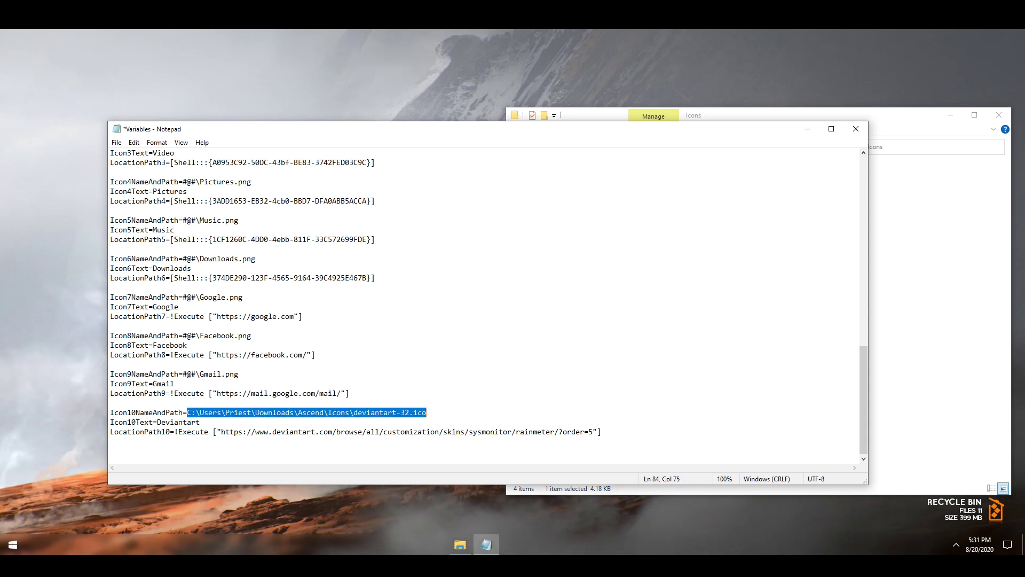
left_click_drag(238, 373, 187, 374)
key("ctrl+v")
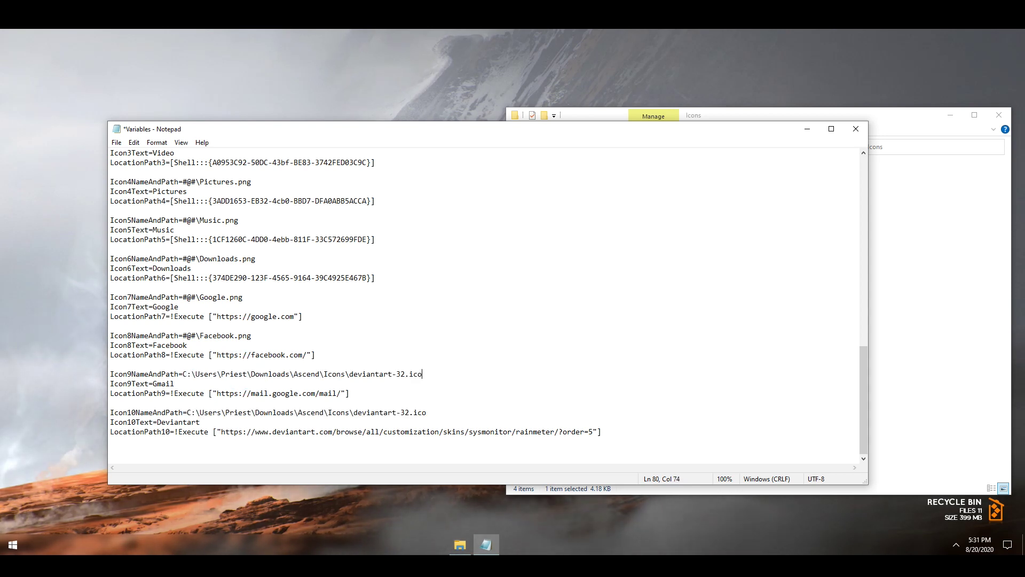
key("ctrl+v")
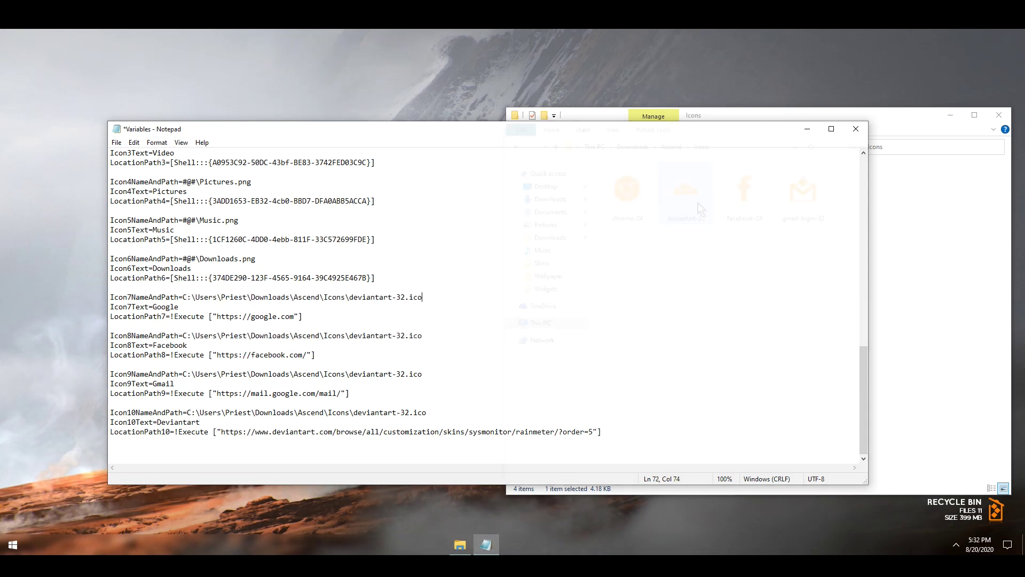
Step: Change the file name in Icon8NameAndPath to facebook-24.ico and in Icon7NameAndPath to chrome-24.ico
left_click(639, 203)
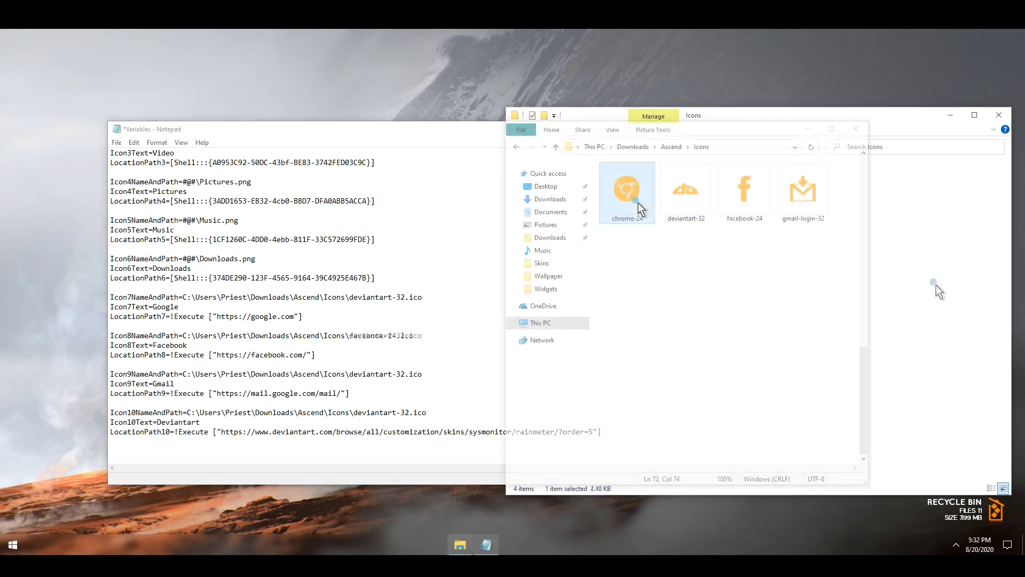
key("F2")
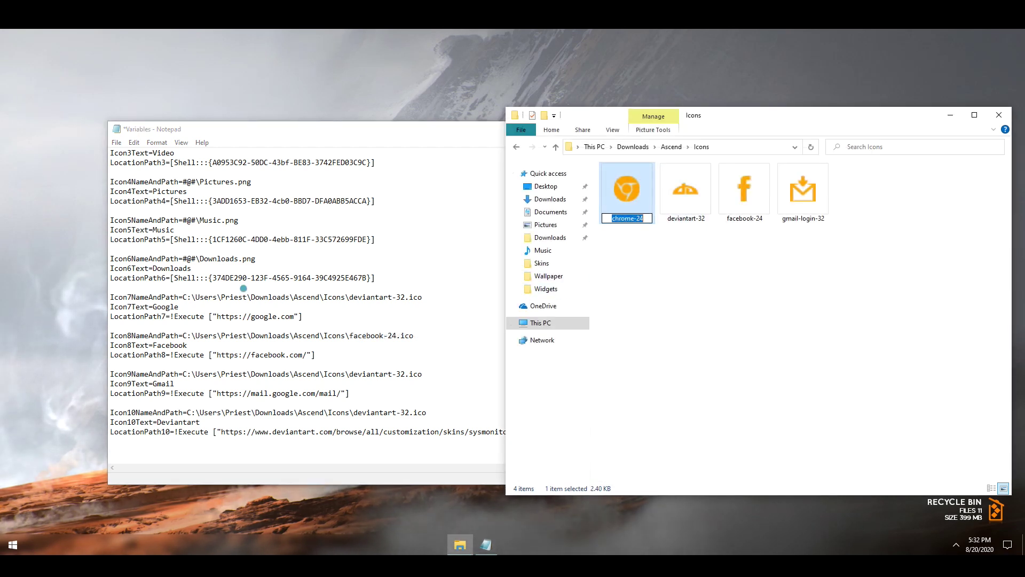
left_click(250, 297)
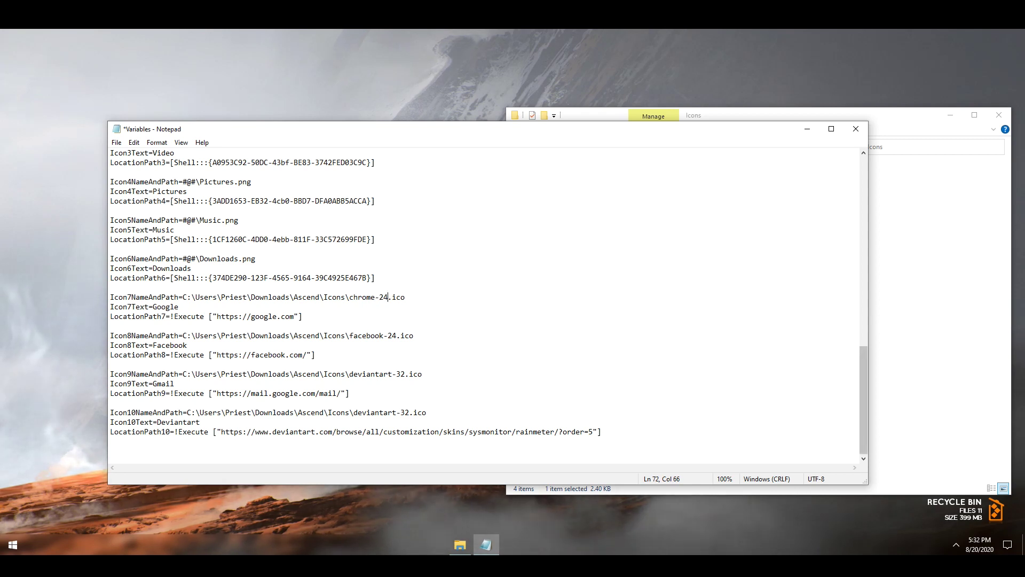
Step: Change the file name in Icon9NameAndPath to gmail-login-32.ico and save the Variables file
left_click(882, 280)
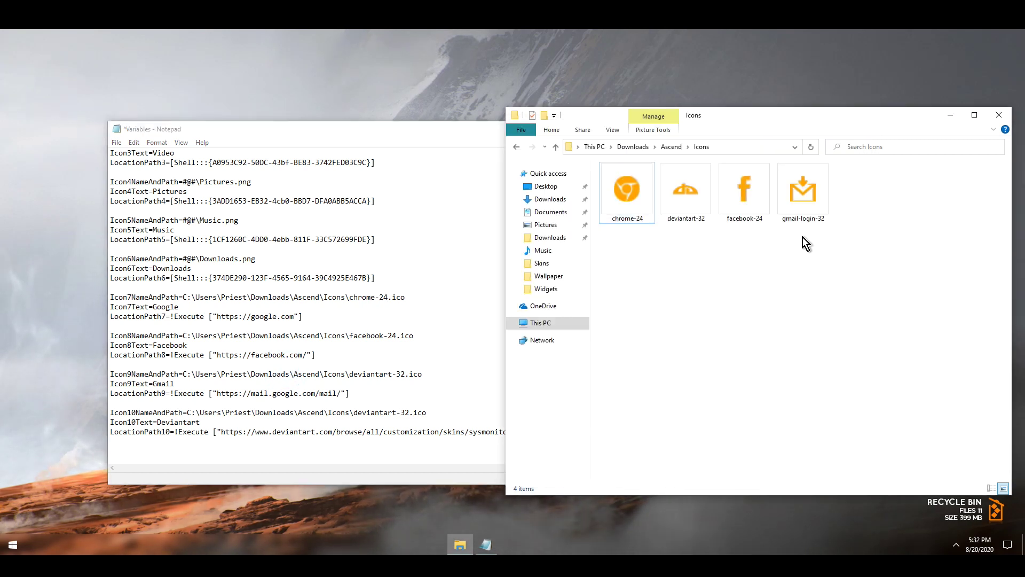
left_click(812, 182)
key("F2")
left_click(175, 383)
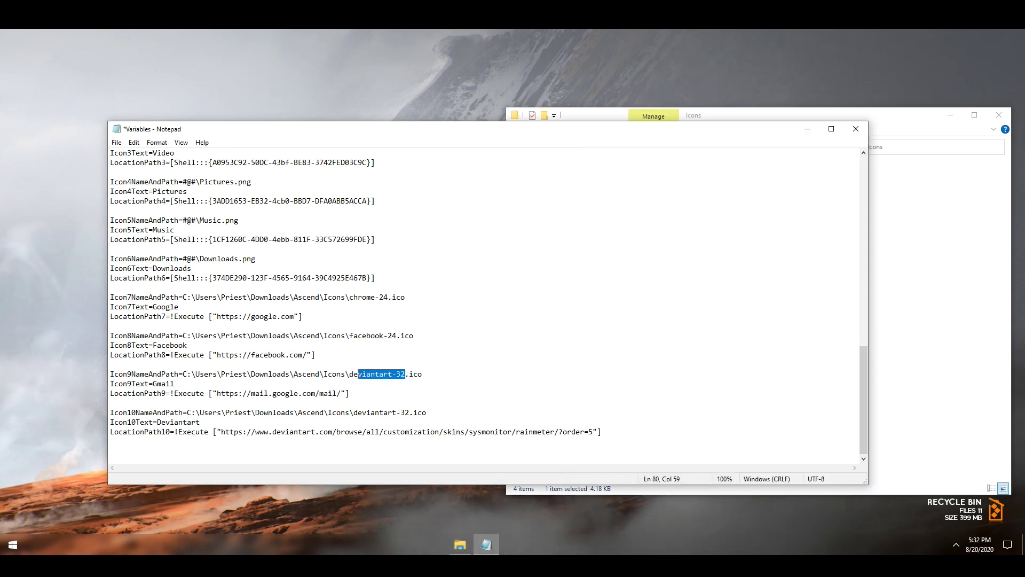
key("shift+Left")
key("shift+Left")
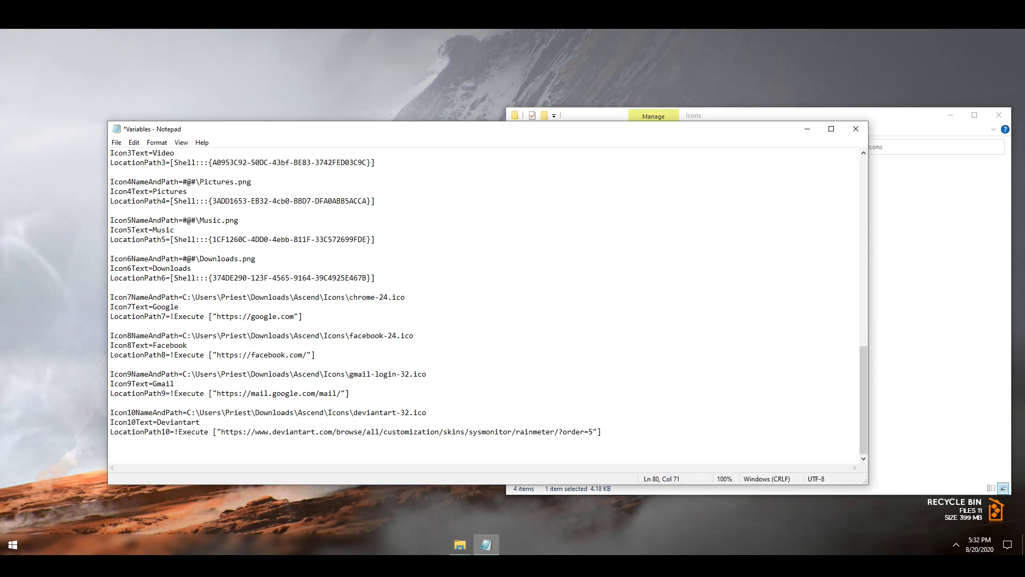
left_click(117, 143)
left_click(133, 190)
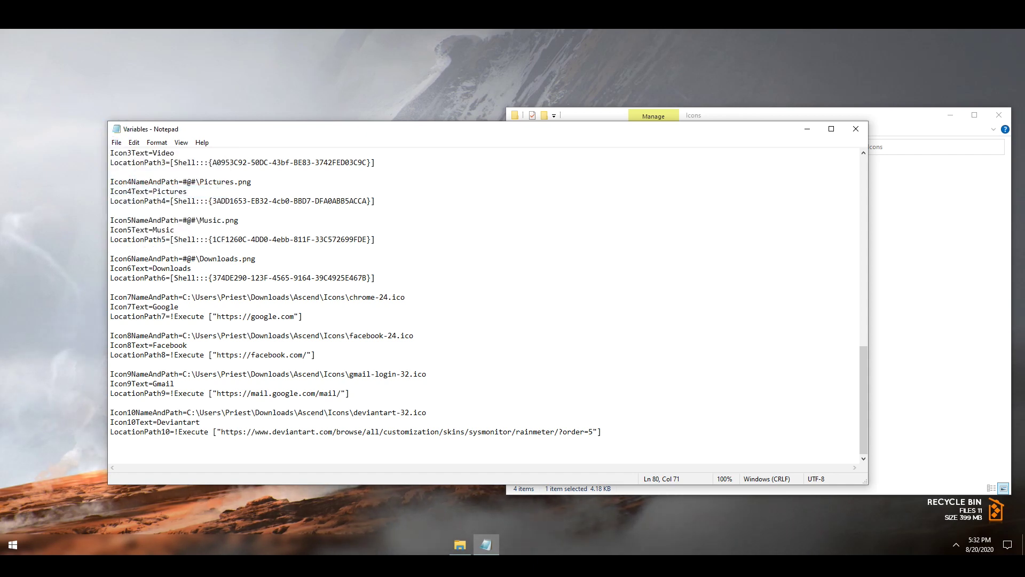
Step: Minimize the Variables file and Icons folder windows, and refresh the Dock skin on the desktop
left_click(806, 129)
left_click(951, 115)
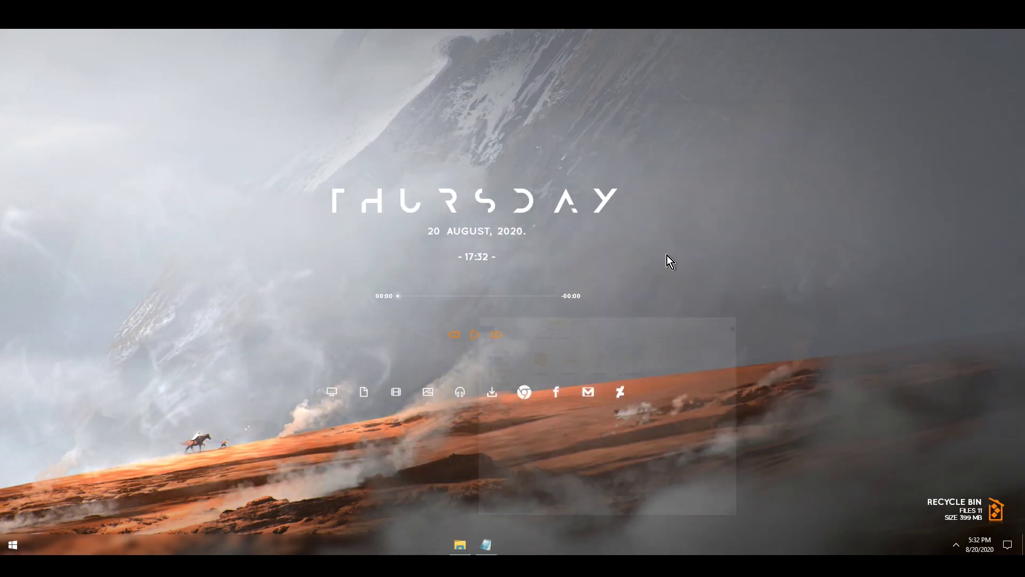
right_click(495, 405)
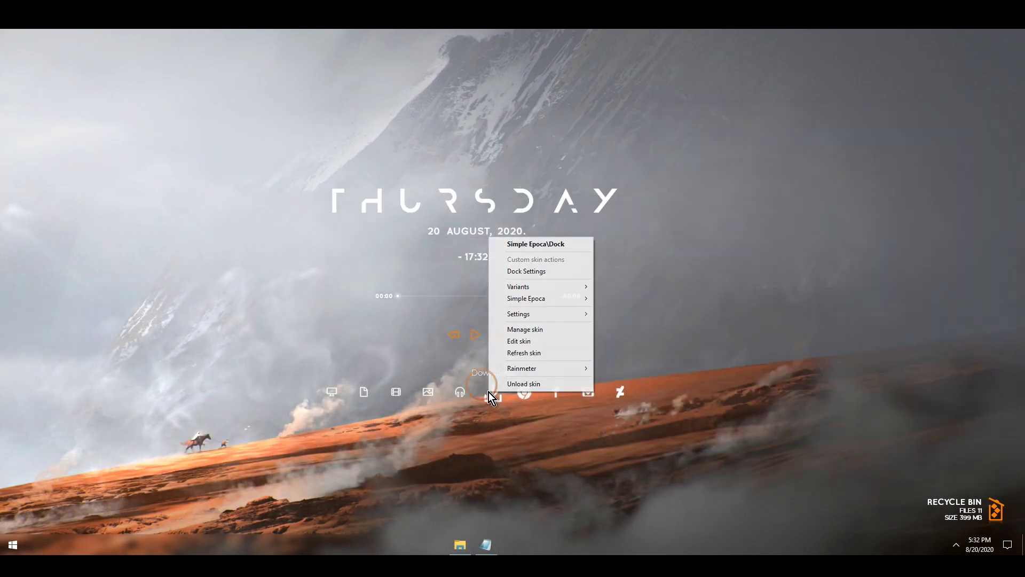
left_click(517, 353)
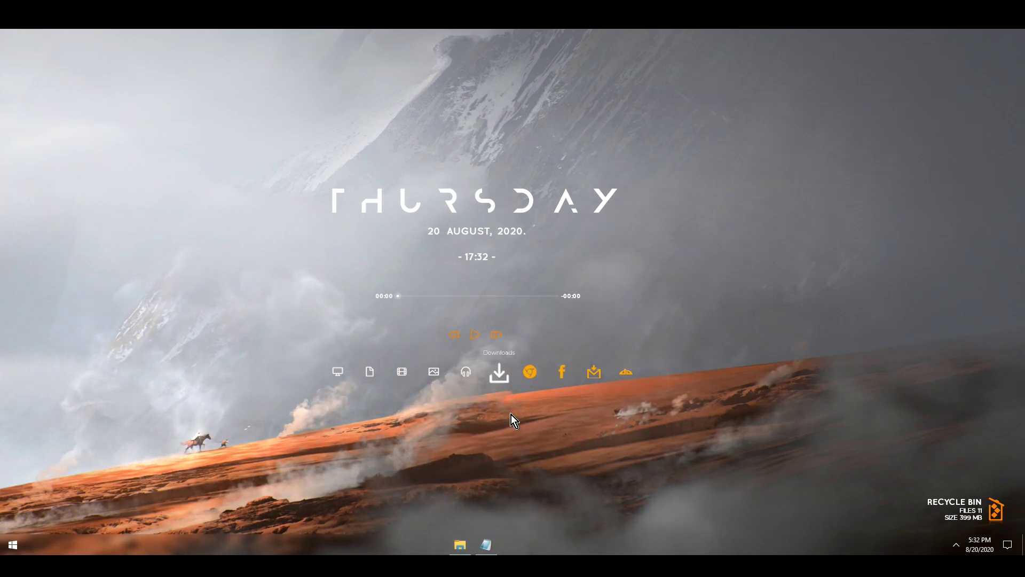
Step: Load Mond's Settings.ini skin, place its panel at about 169, 66 and close the skin manager
right_click(497, 377)
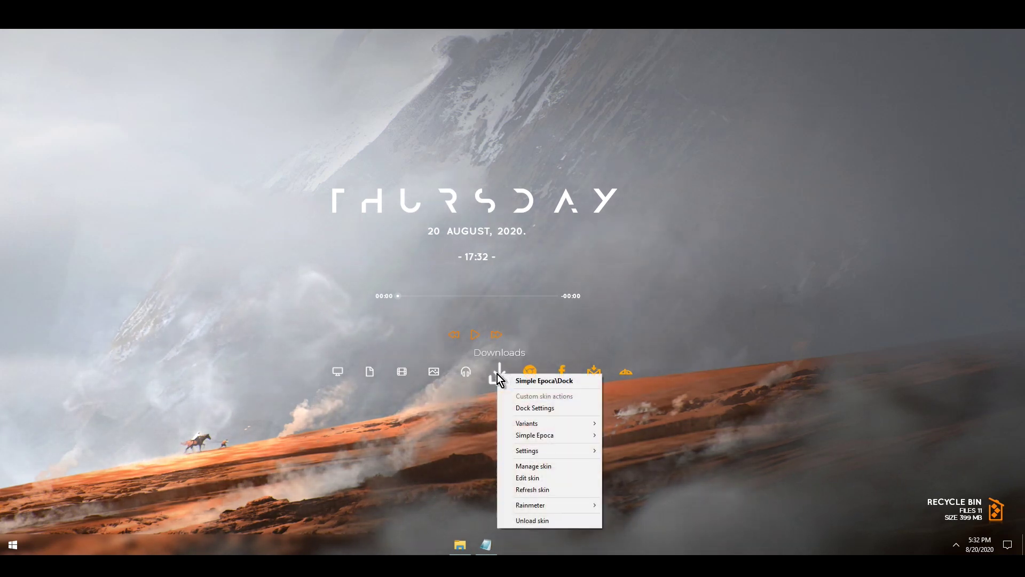
left_click(530, 459)
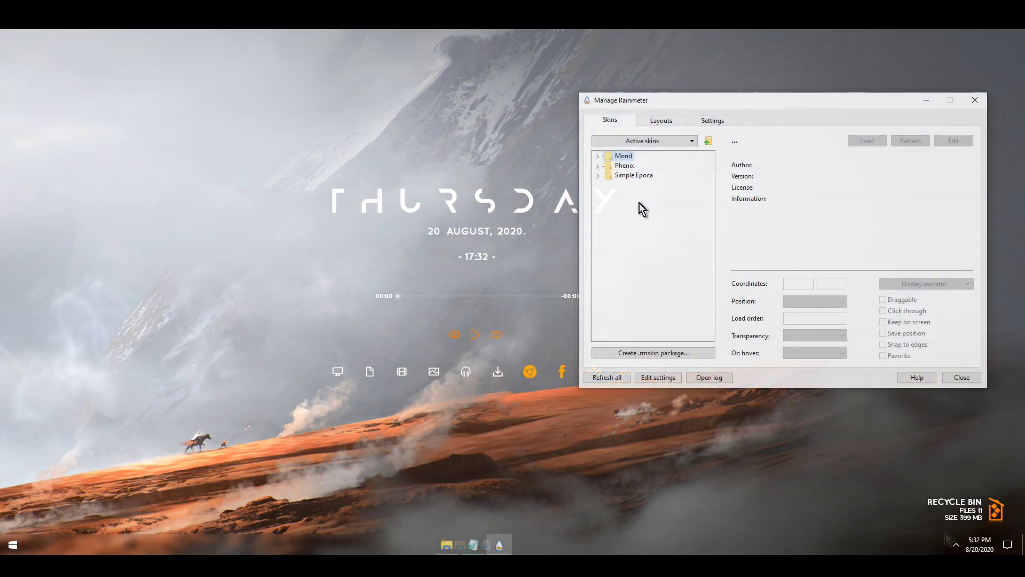
left_click(597, 156)
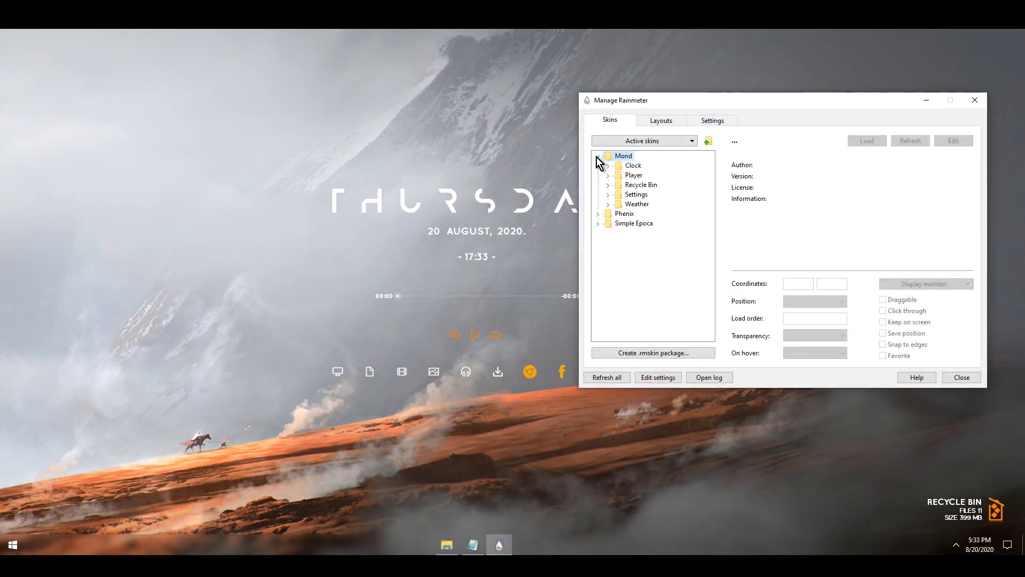
left_click(608, 194)
left_click(643, 204)
left_click(866, 141)
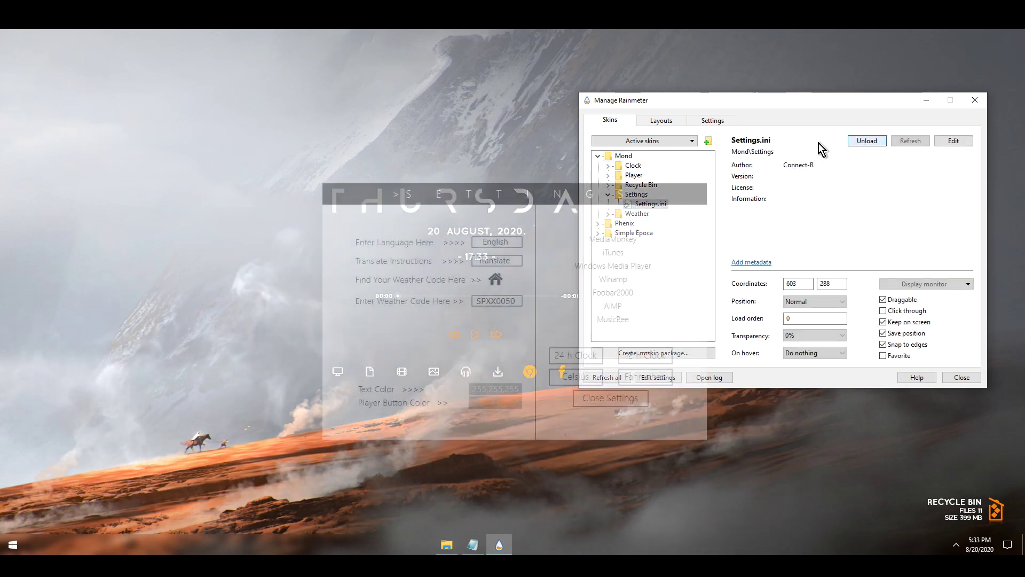
left_click_drag(379, 193, 148, 75)
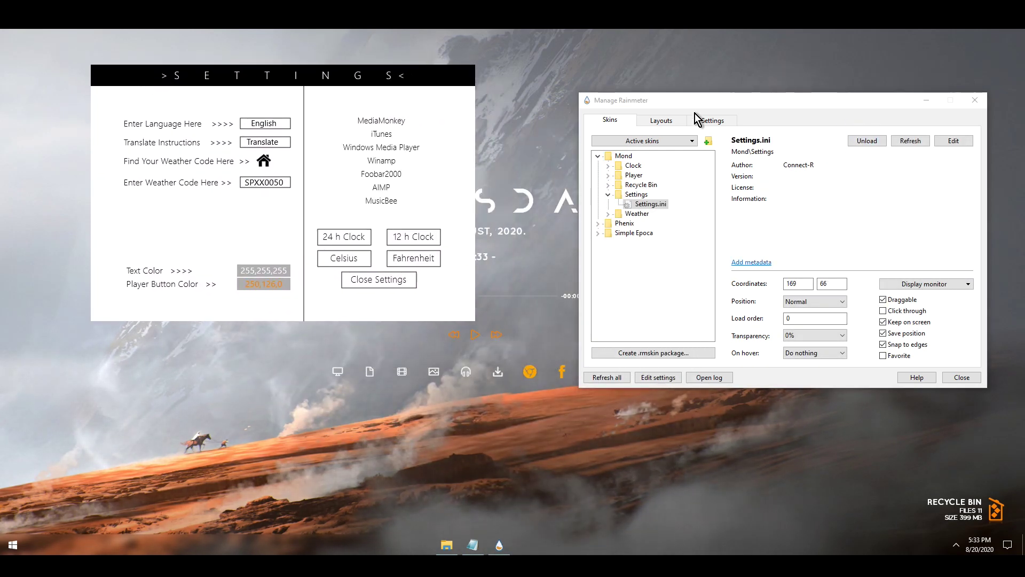
left_click(982, 101)
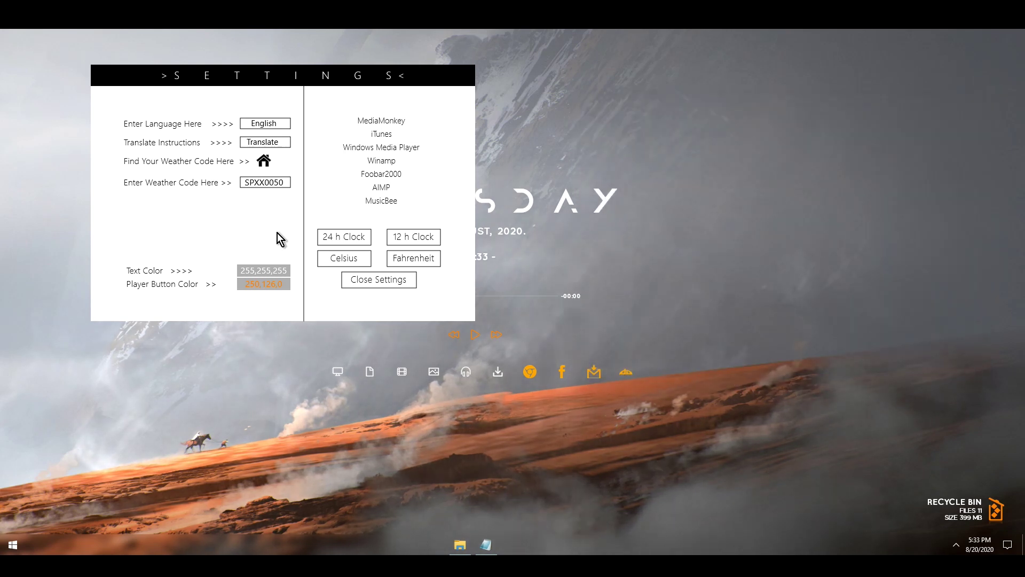
Step: Set the Player Button Color to 255,165,0 by sampling the orange Chrome dock icon, and close the Mond settings panel
left_click(257, 287)
left_click_drag(491, 169, 785, 104)
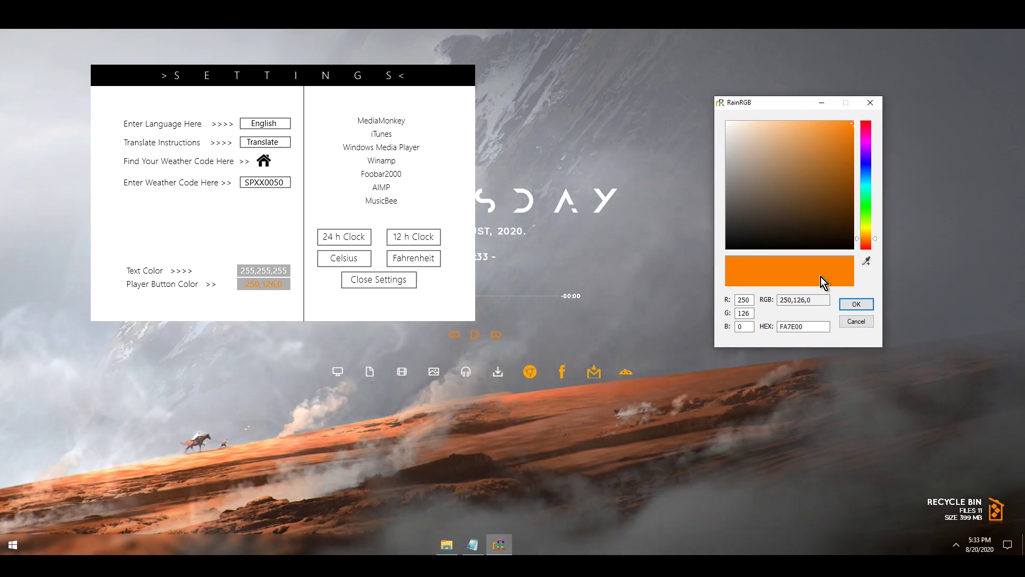
left_click(867, 261)
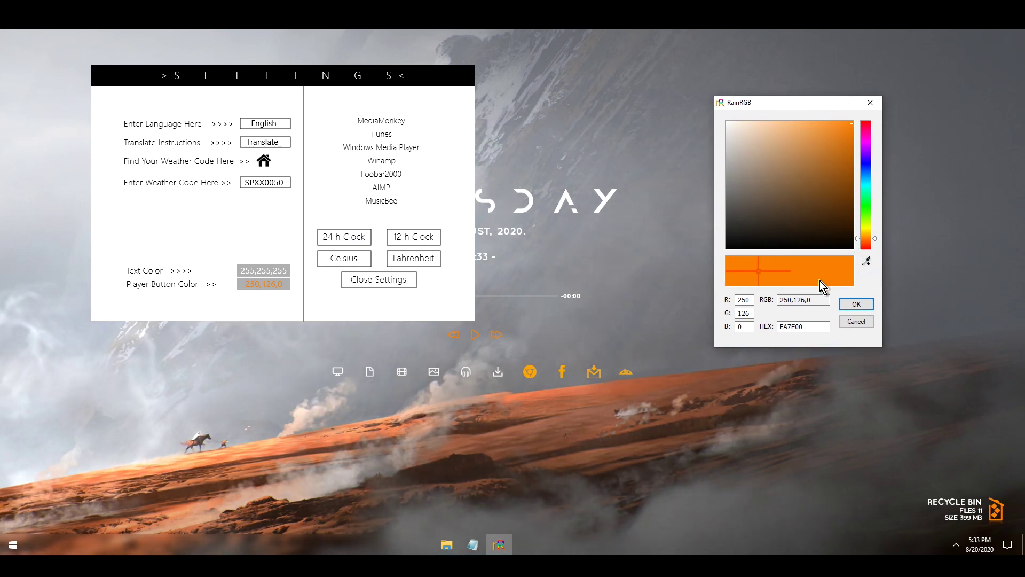
left_click(534, 373)
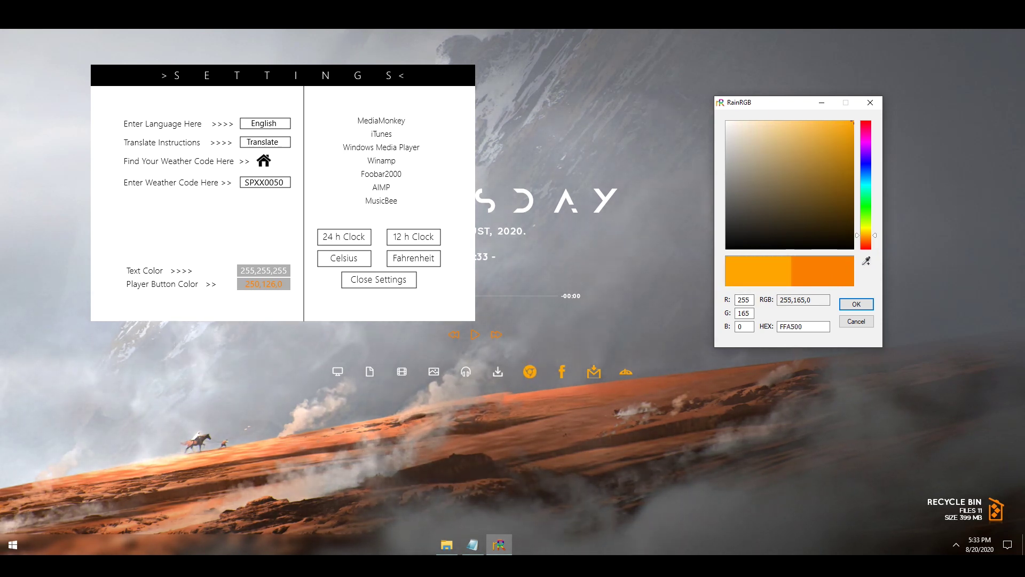
left_click(855, 305)
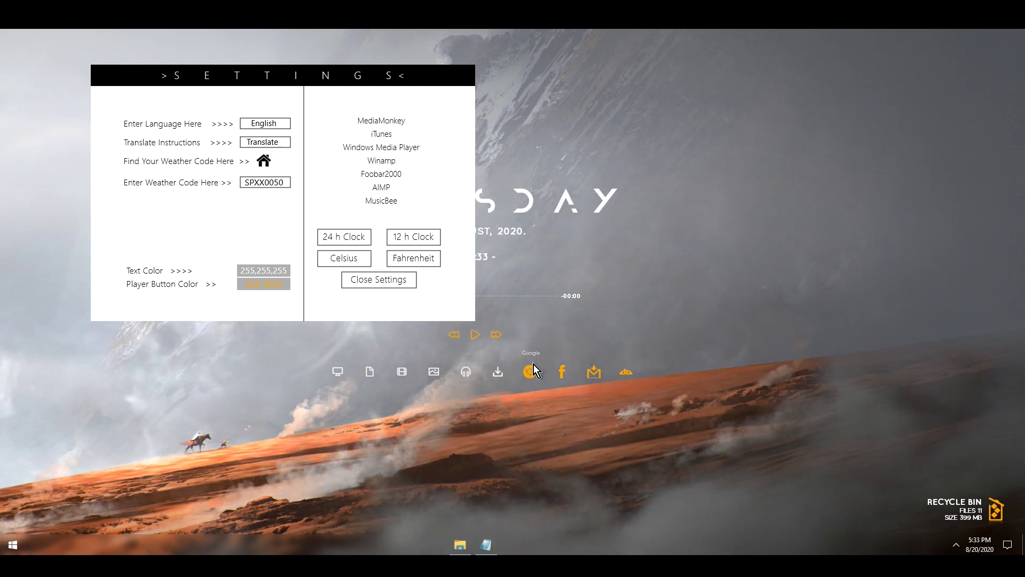
left_click(379, 279)
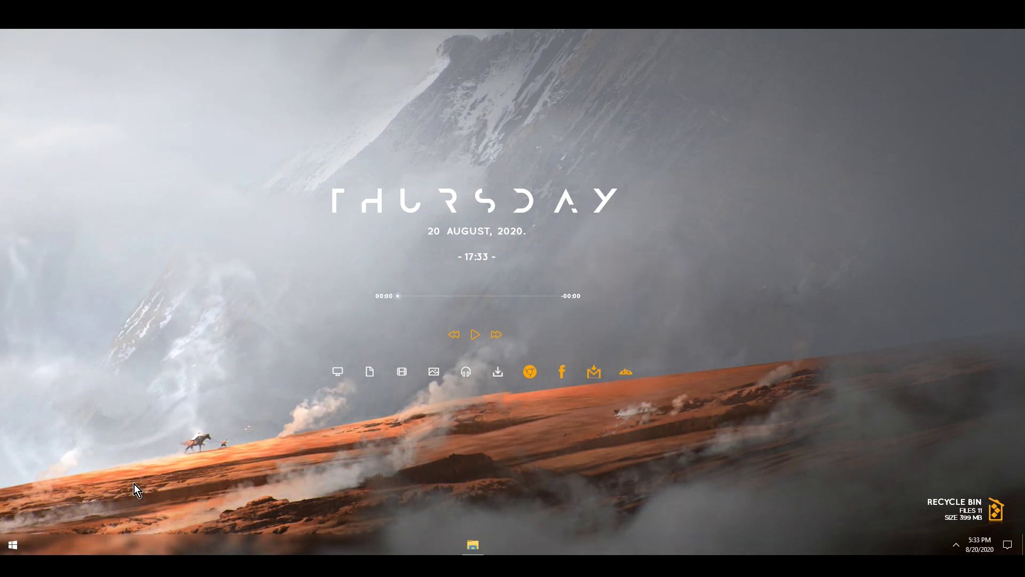
Step: Search Windows for cursor settings, open the Mouse Properties pointer options and set the scheme to (None)
left_click(16, 542)
type("cursor")
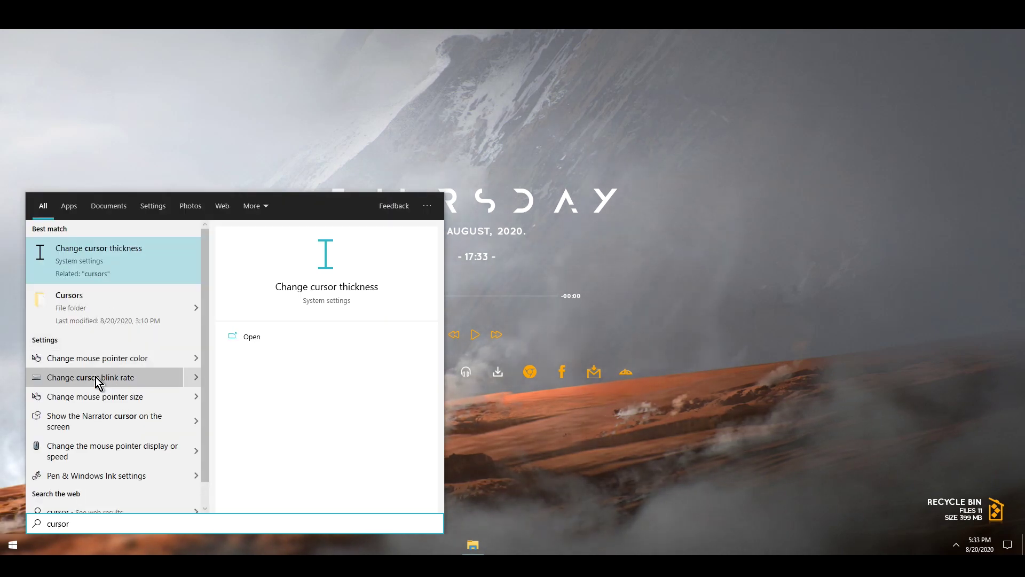
left_click(92, 357)
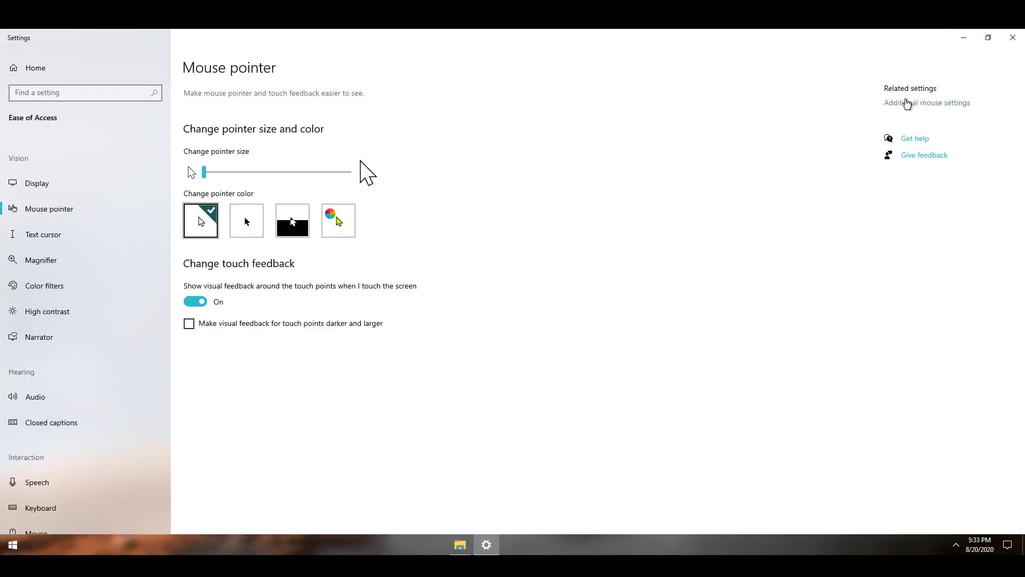
left_click(907, 104)
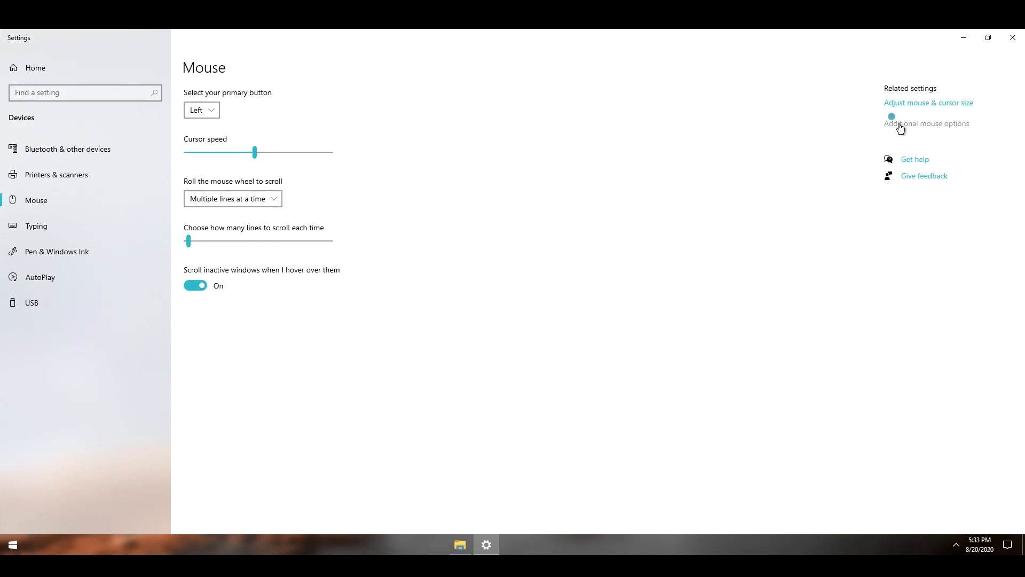
left_click(901, 127)
left_click_drag(152, 81, 549, 131)
left_click(486, 146)
left_click(484, 171)
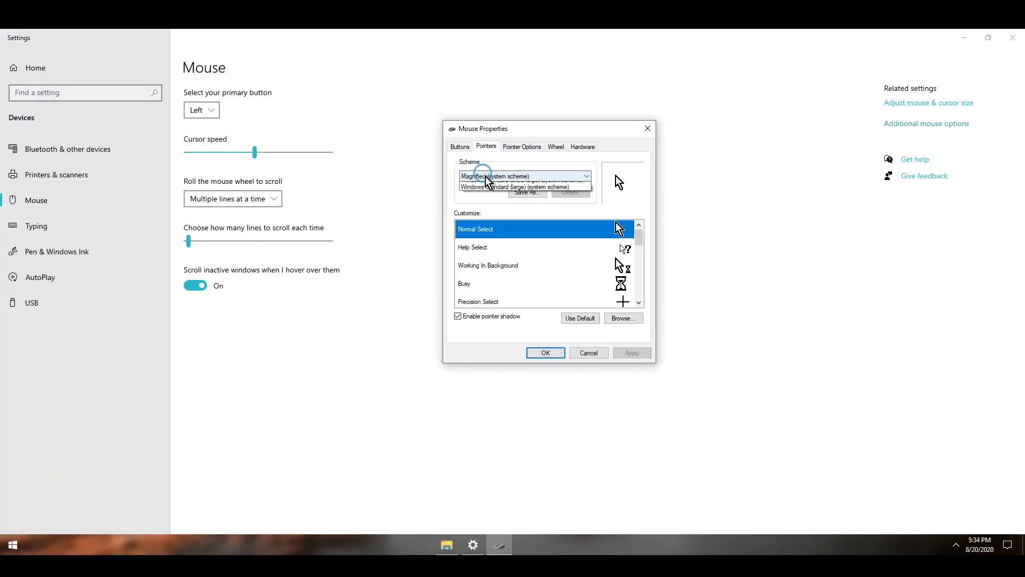
left_click(483, 184)
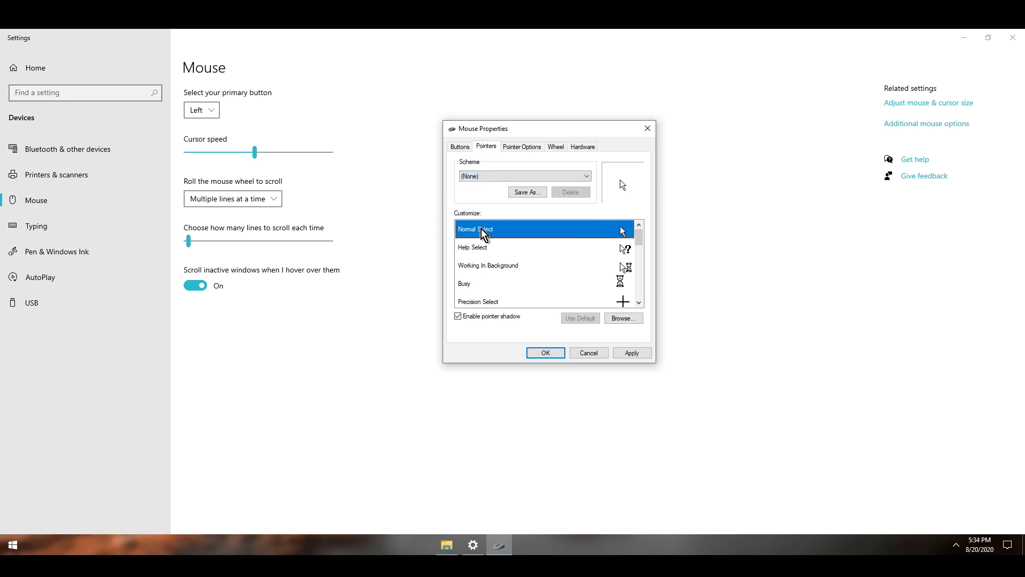
Step: Assign the metro_arrow_white cursor from the white 2.0 folder to Normal Select
left_click(623, 319)
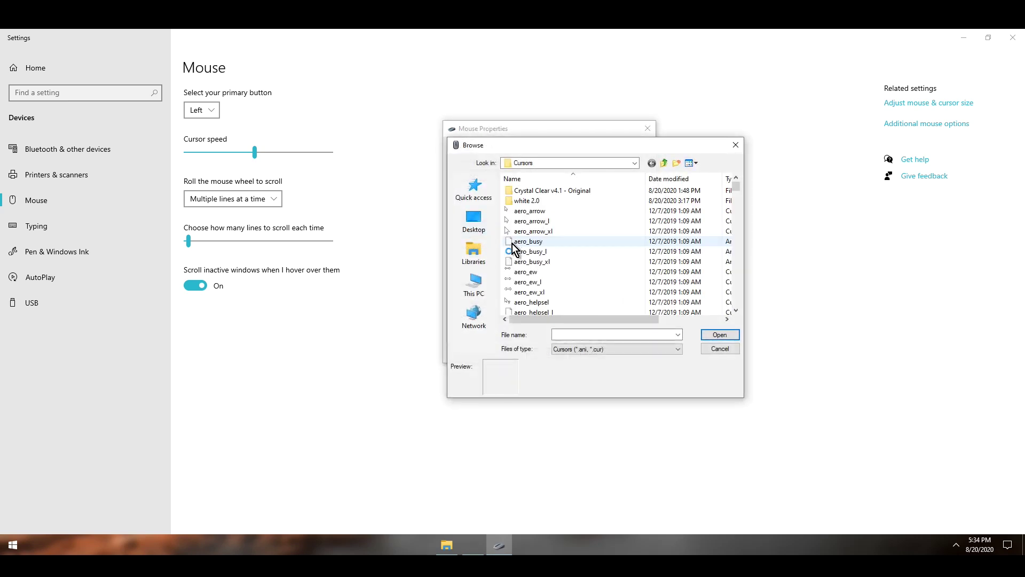
double_click(539, 199)
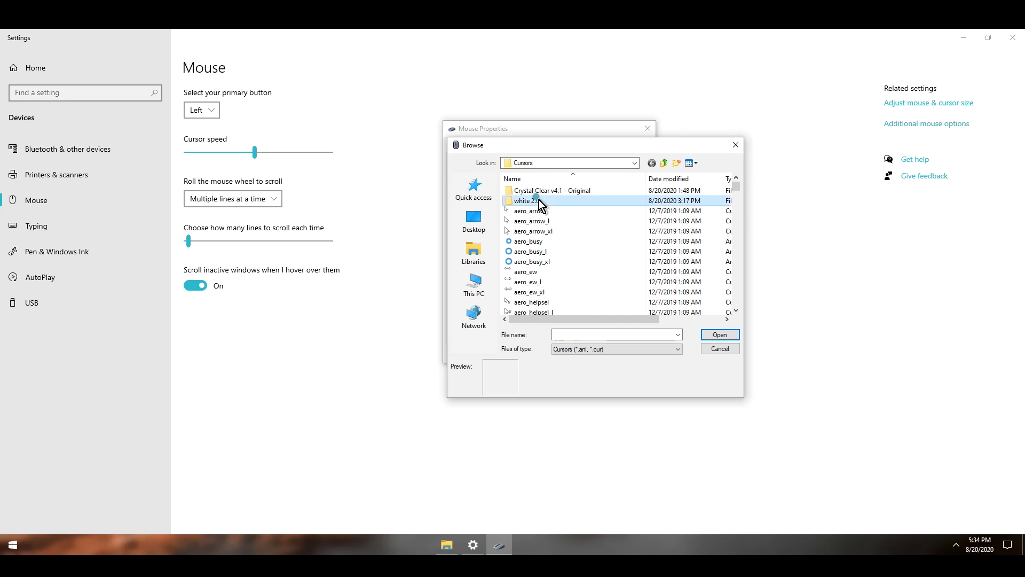
double_click(543, 191)
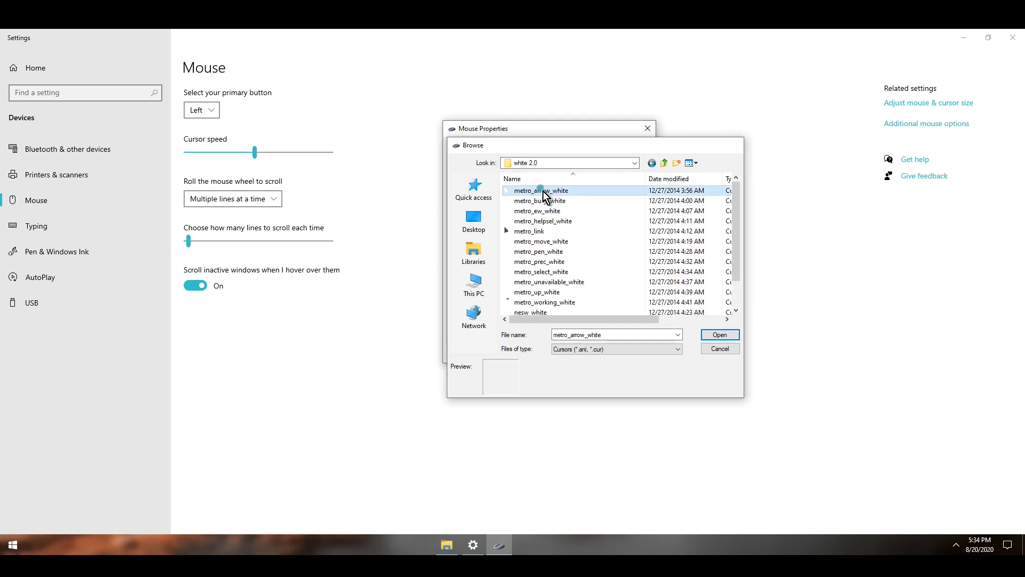
Step: Assign the metro_helpsel_white cursor to Help Select, accept the pointer changes and close Settings
left_click(524, 252)
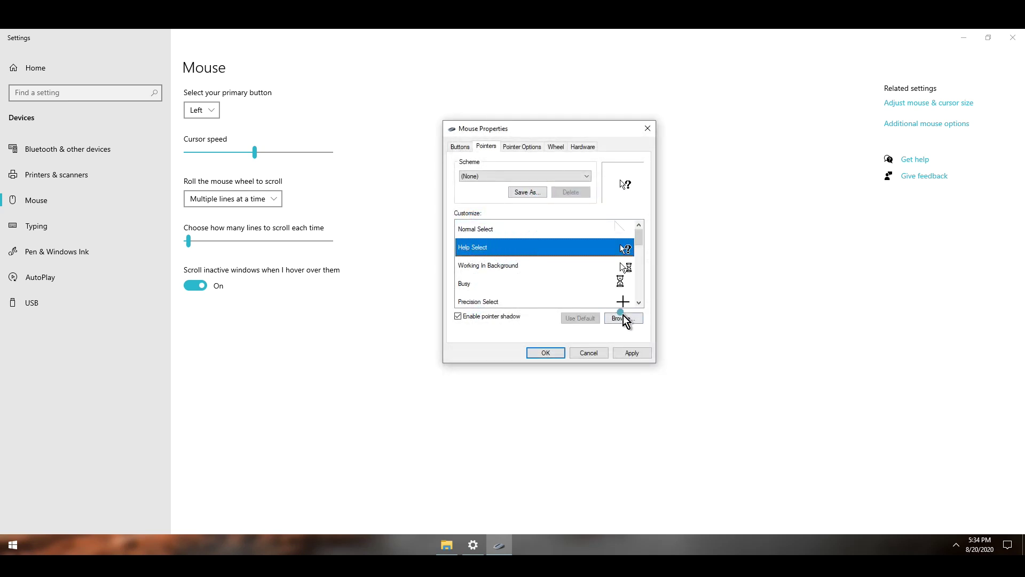
left_click(623, 317)
left_click(528, 211)
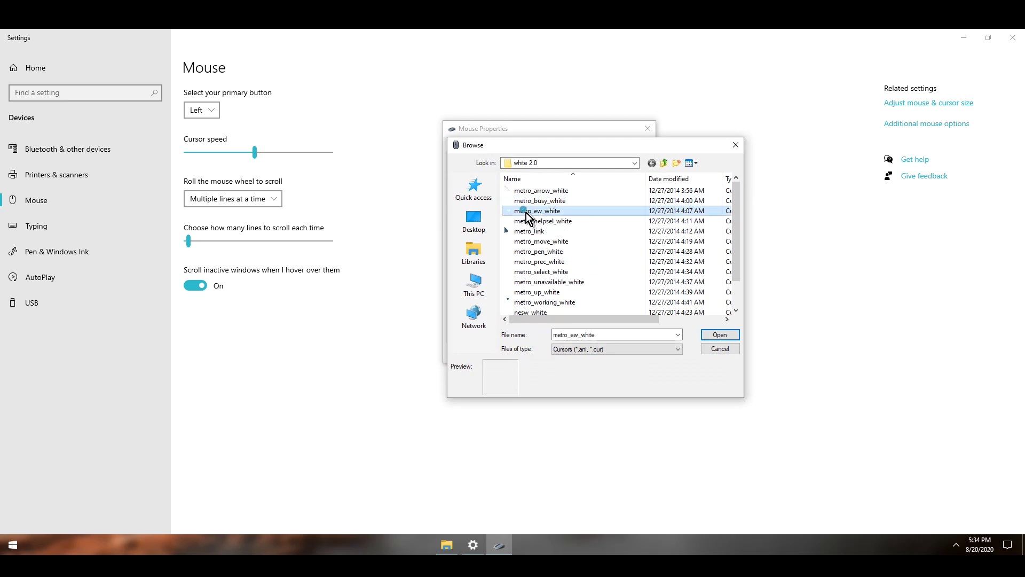
double_click(560, 221)
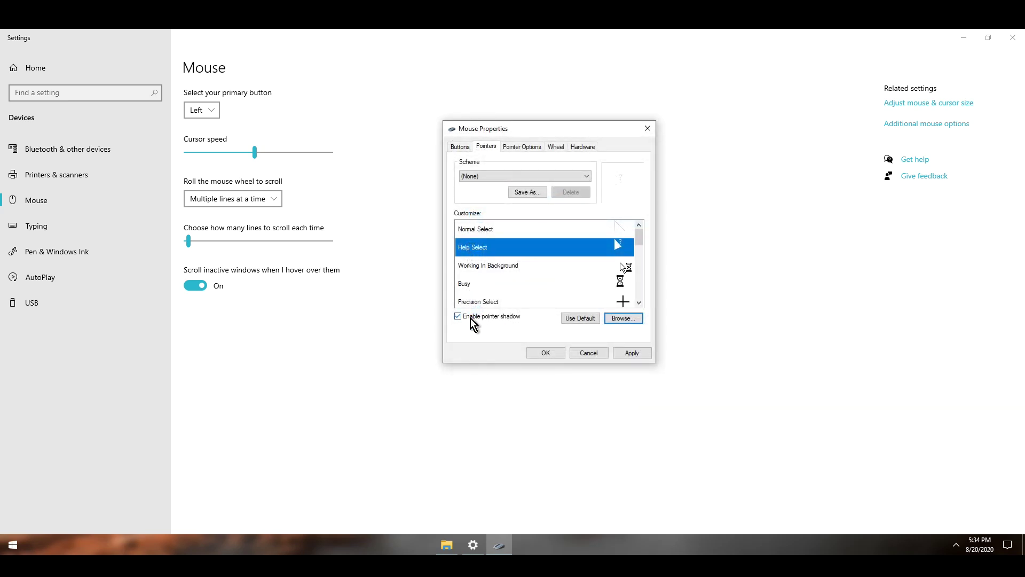
left_click(543, 353)
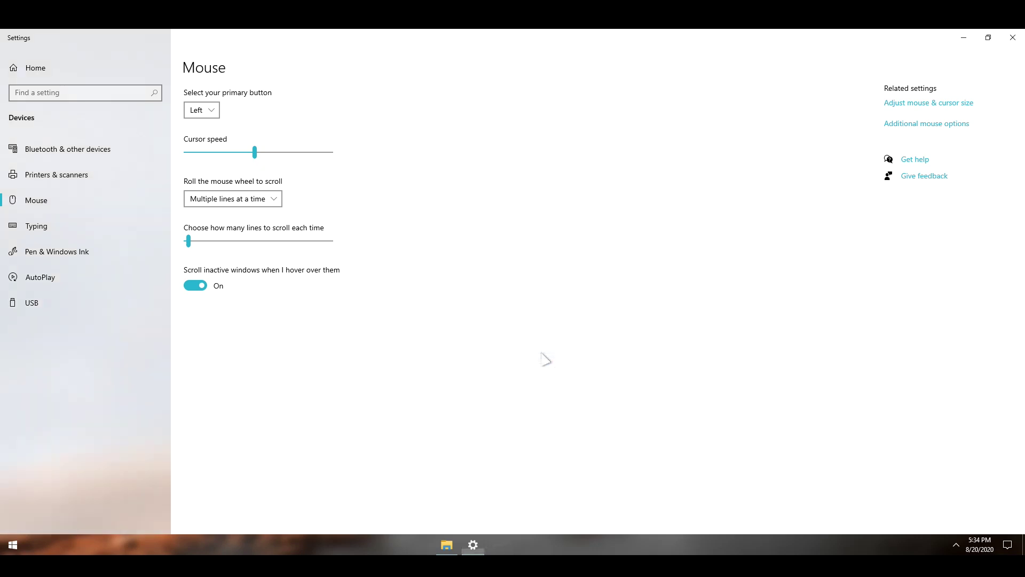
left_click(1013, 37)
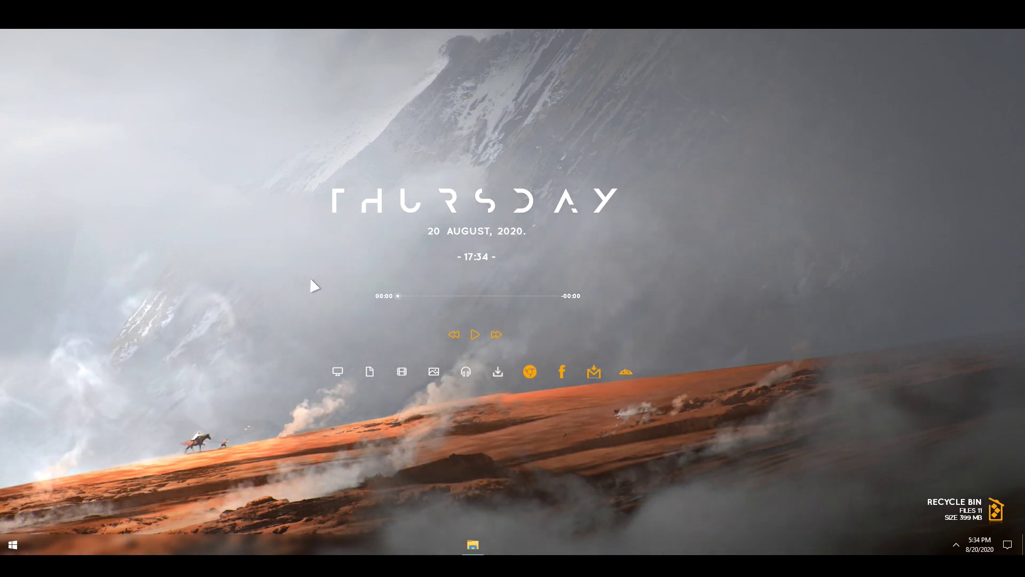
Step: Disable the Draggable setting for the Mond Clock skin
right_click(455, 196)
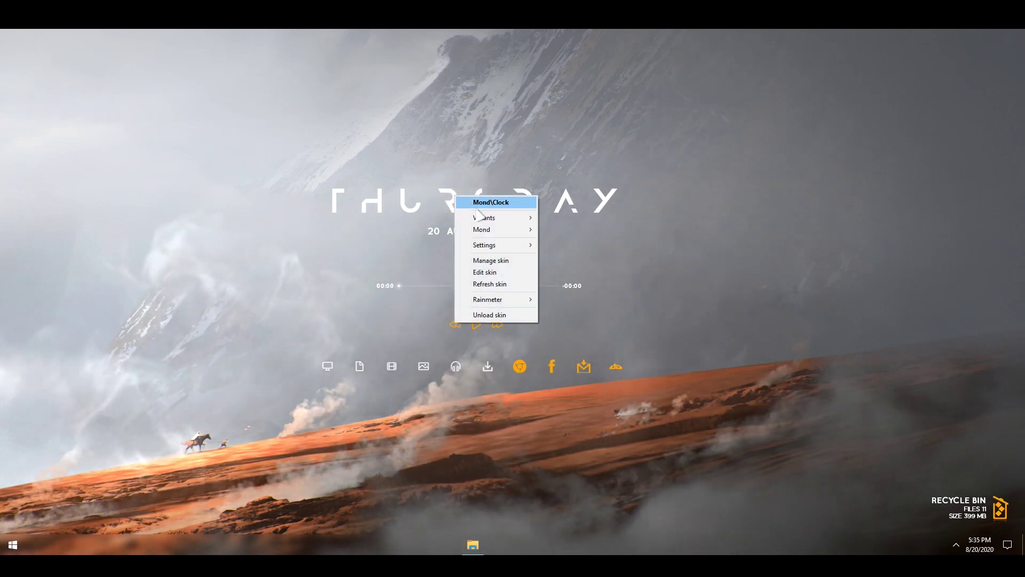
mouse_move(513, 245)
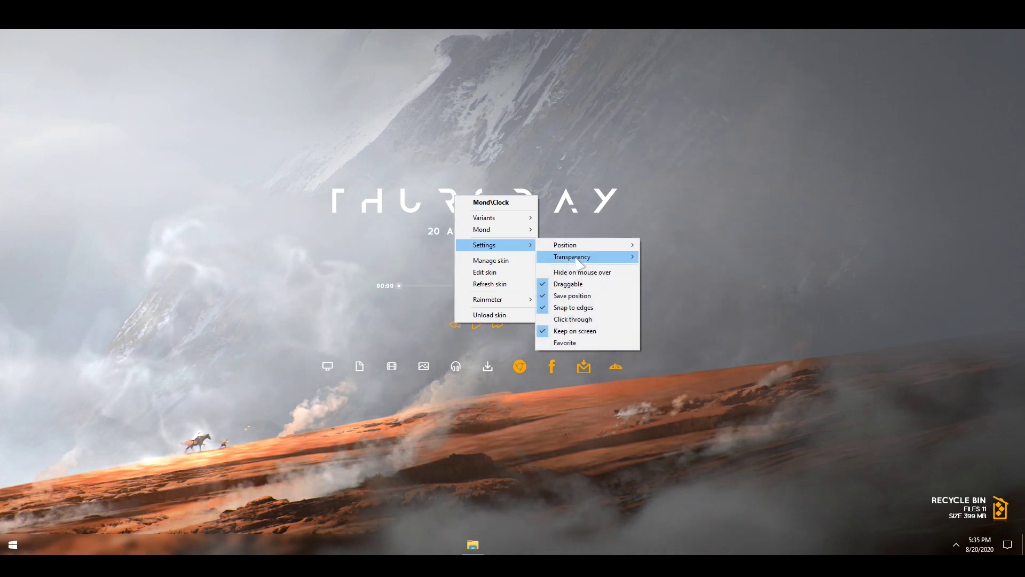
left_click(578, 286)
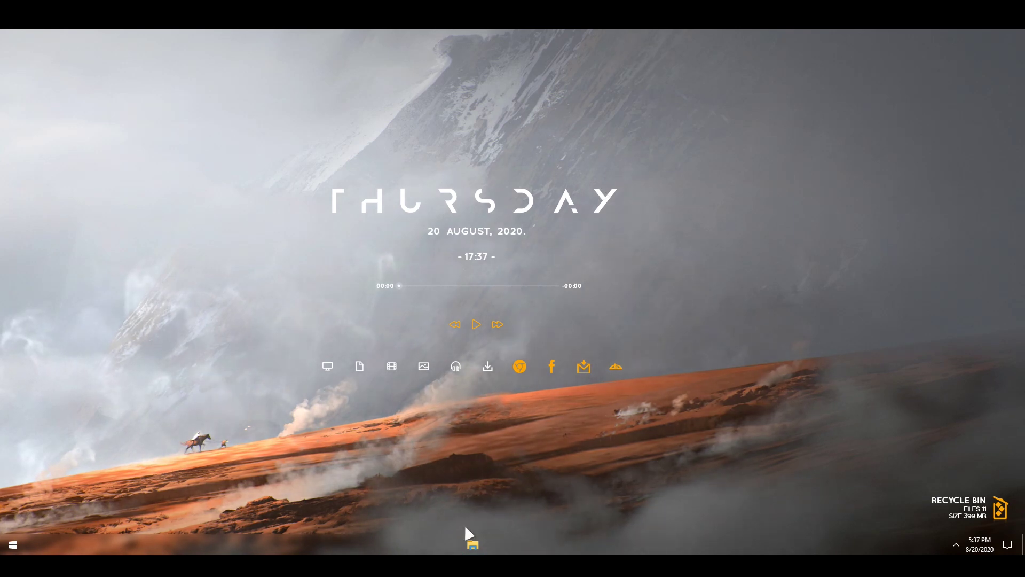
Step: Play the Tree Soul track from the Ascend music folder in Winamp, and minimize File Explorer and Winamp
left_click(472, 544)
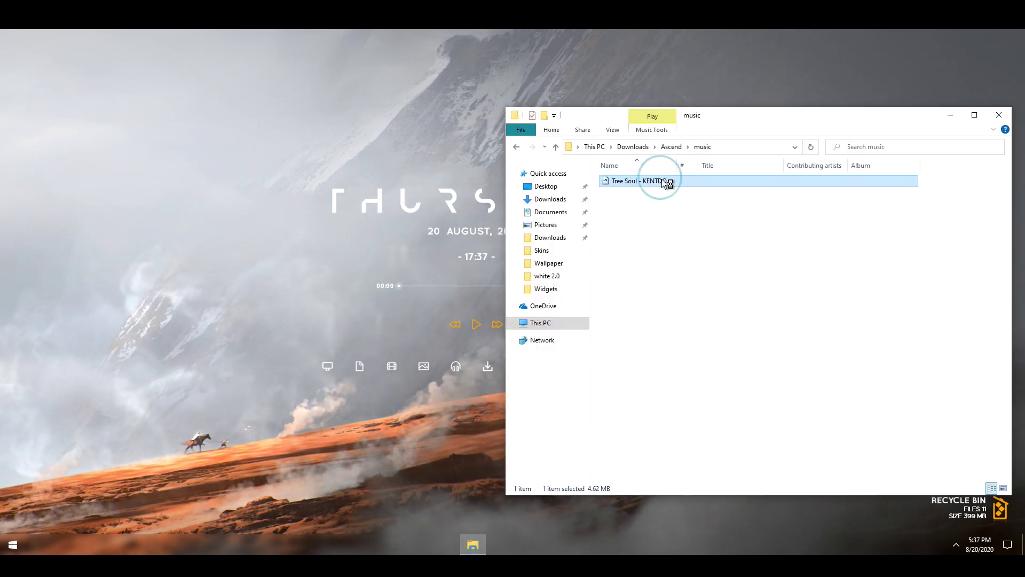
left_click(955, 116)
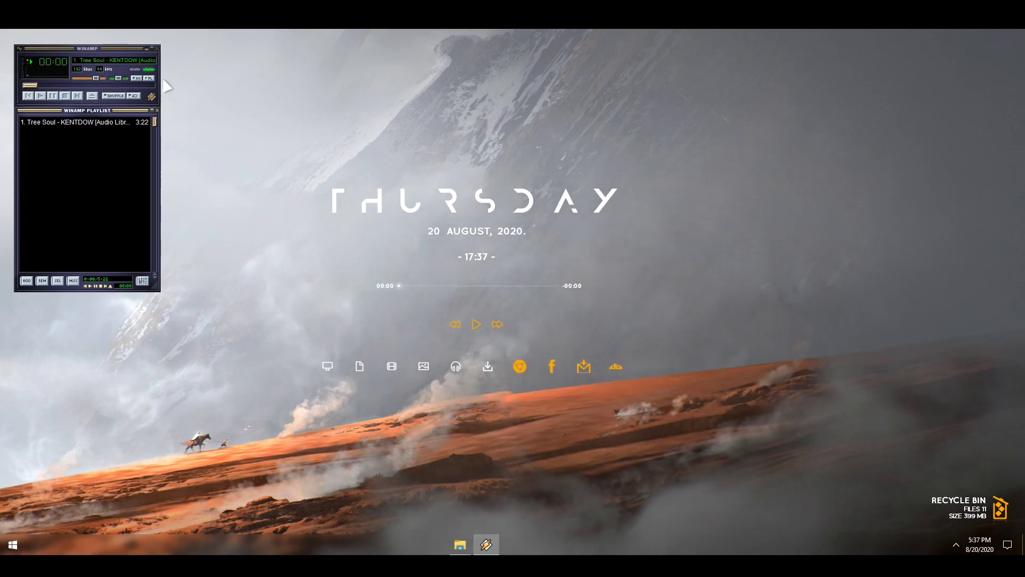
left_click(150, 48)
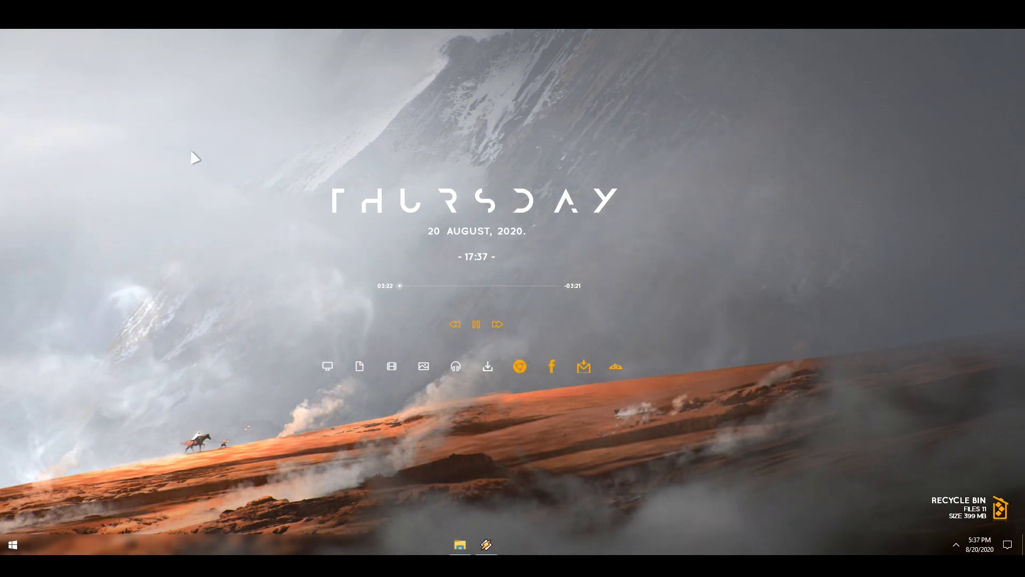